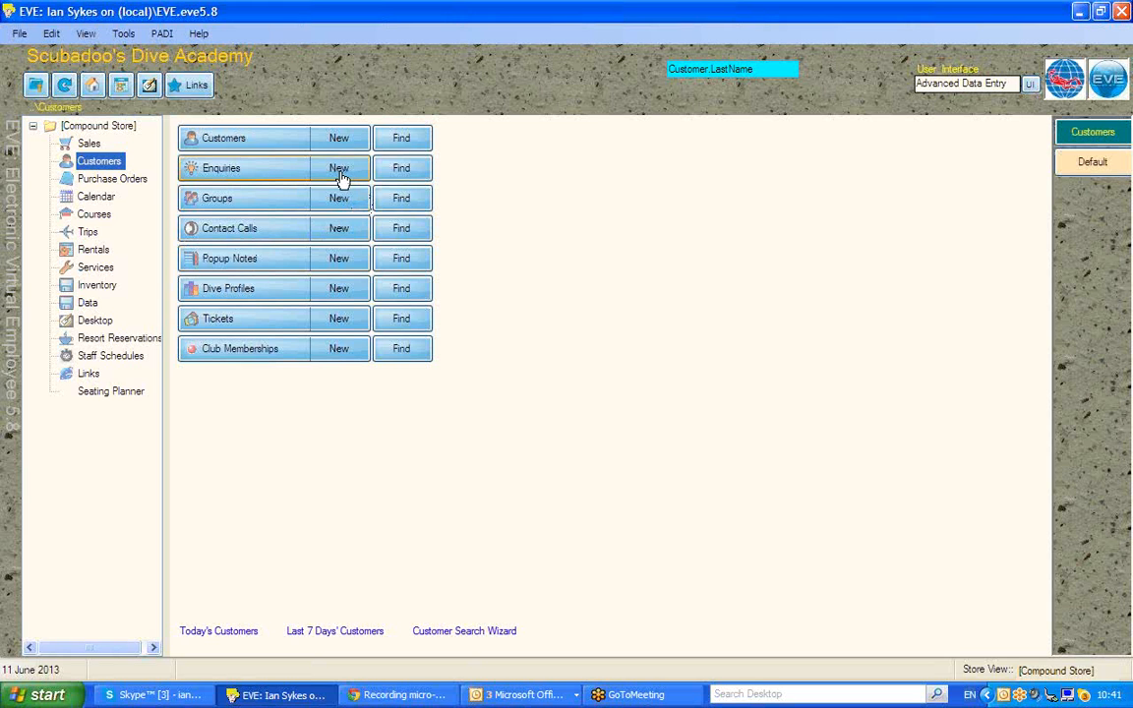
Start a new blank enquiry from the Enquiries row on the Customers page
left_click(340, 174)
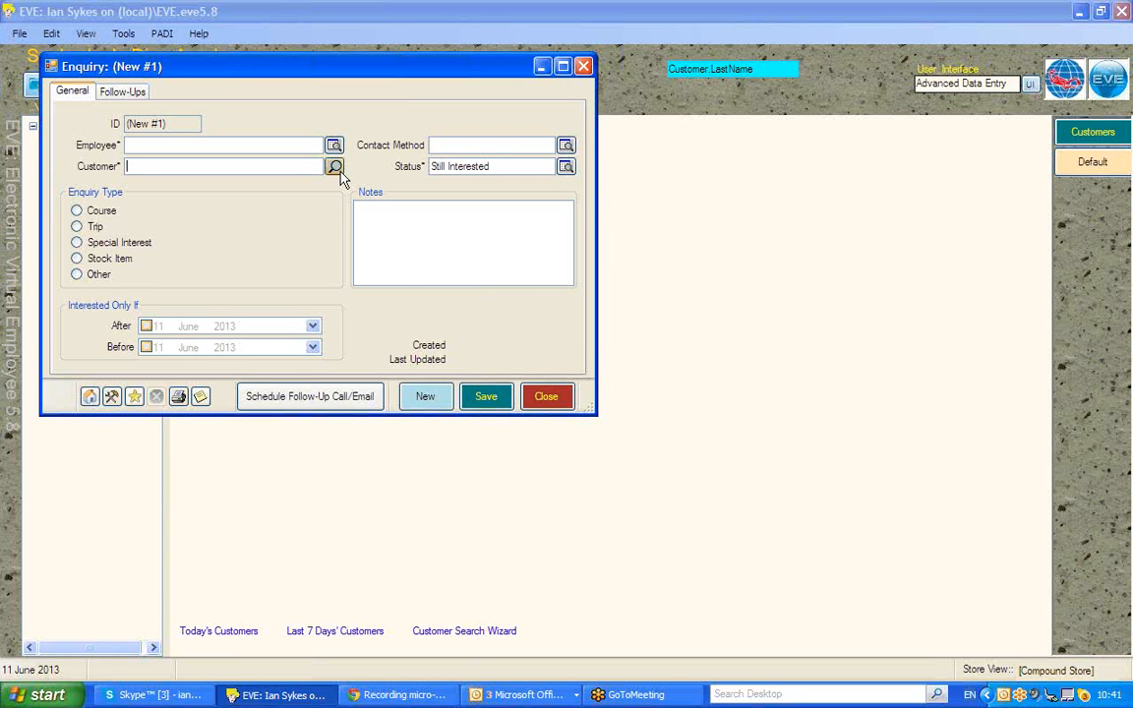
Fill in the enquiry's employee by autocompleting from their initial
left_click(150, 146)
key("Tab")
Search customers by the first letters of a first name and attach the matching customer
type("ul")
key("Tab")
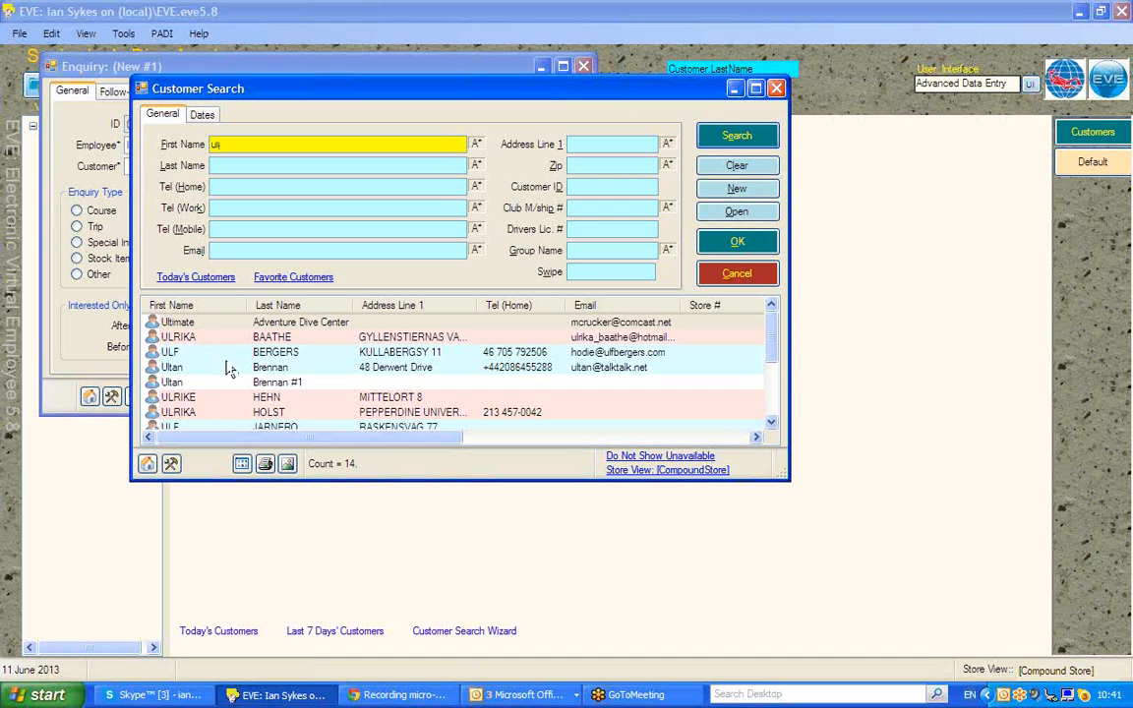
double_click(196, 337)
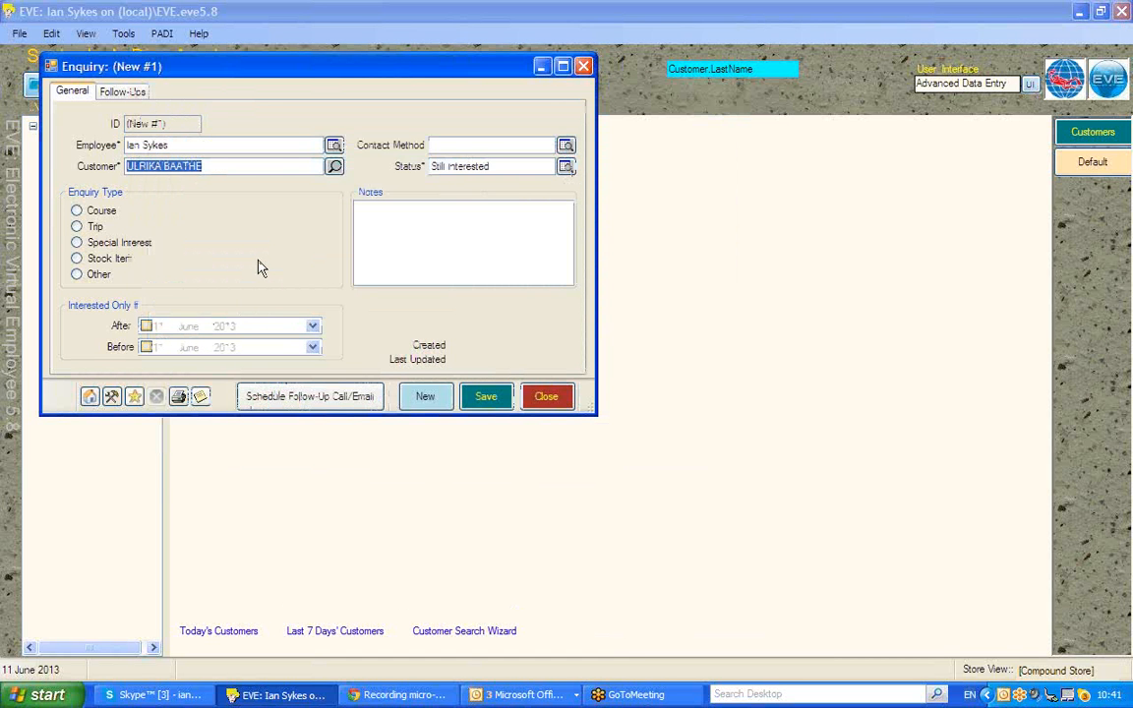
left_click(334, 166)
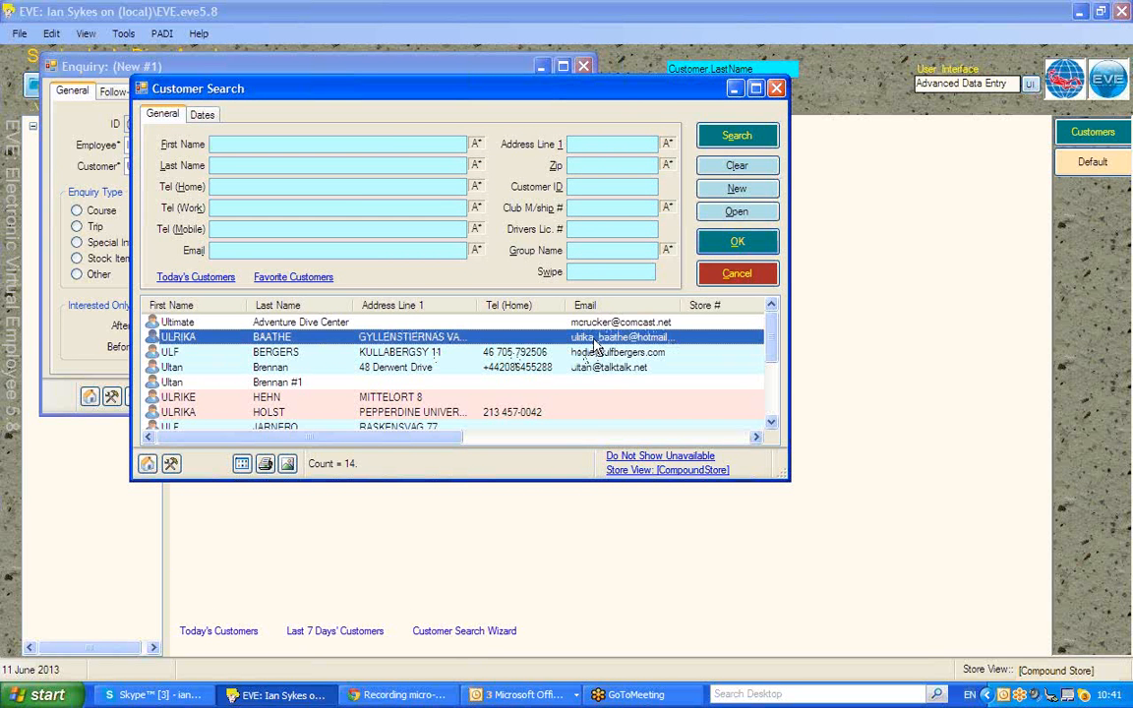
left_click(745, 215)
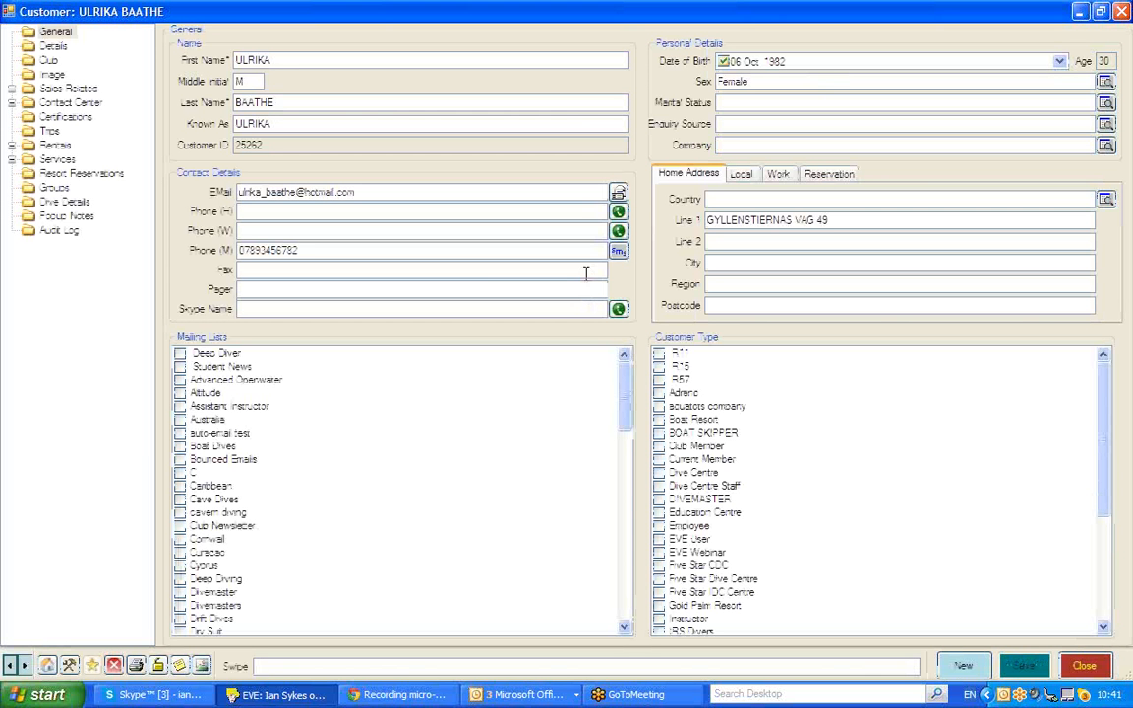
left_click_drag(298, 250, 196, 250)
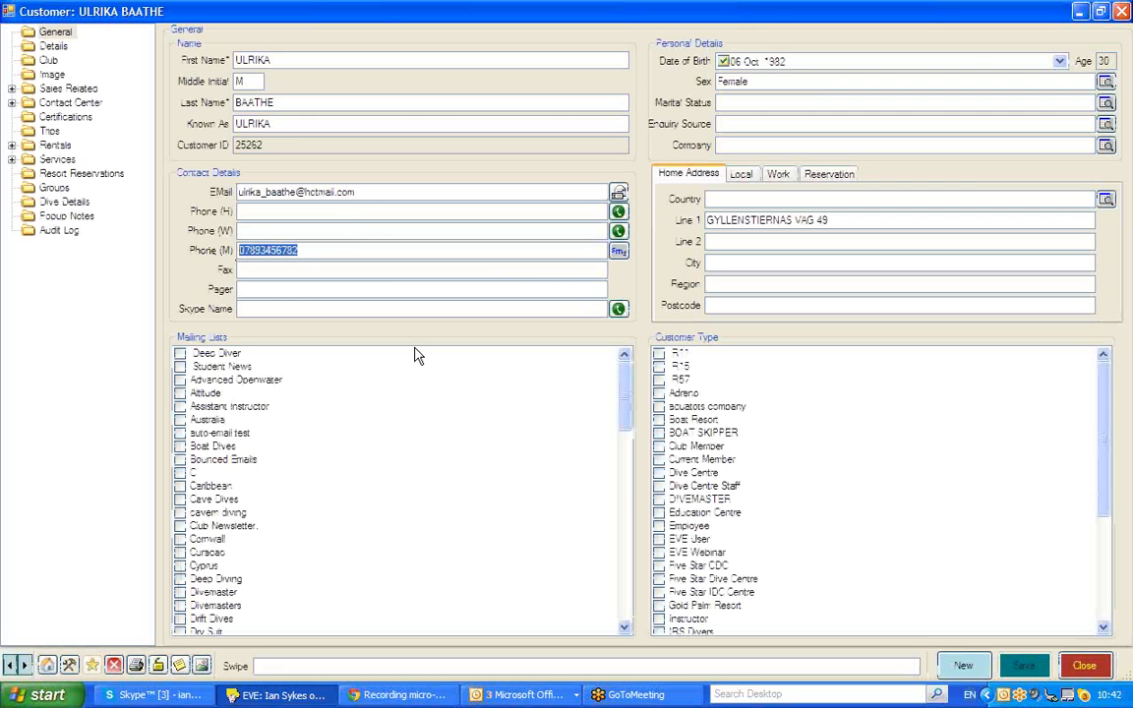
left_click(1083, 666)
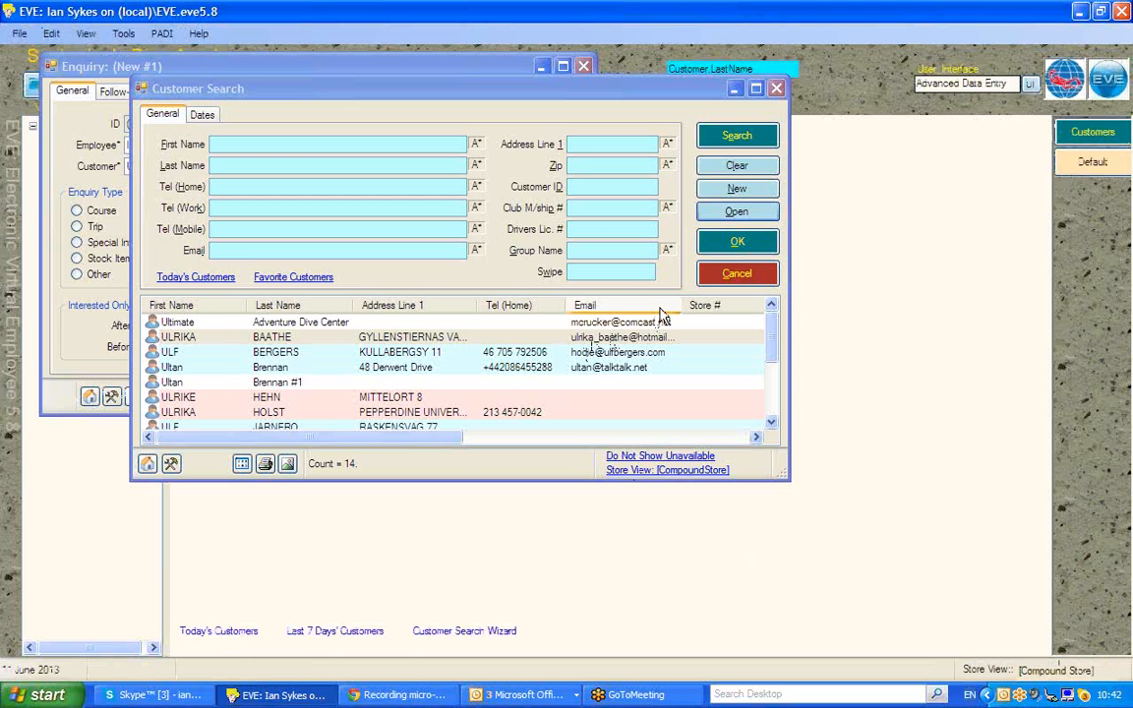
left_click(776, 90)
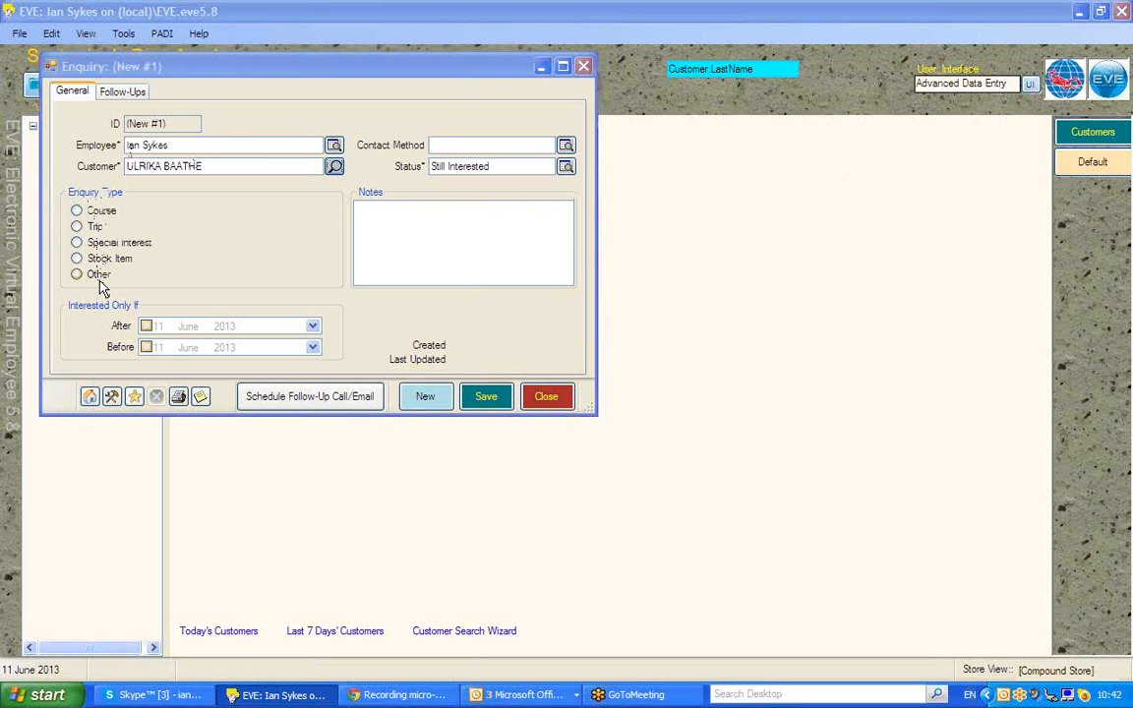
Make it a course enquiry with course type Open Water
left_click(79, 212)
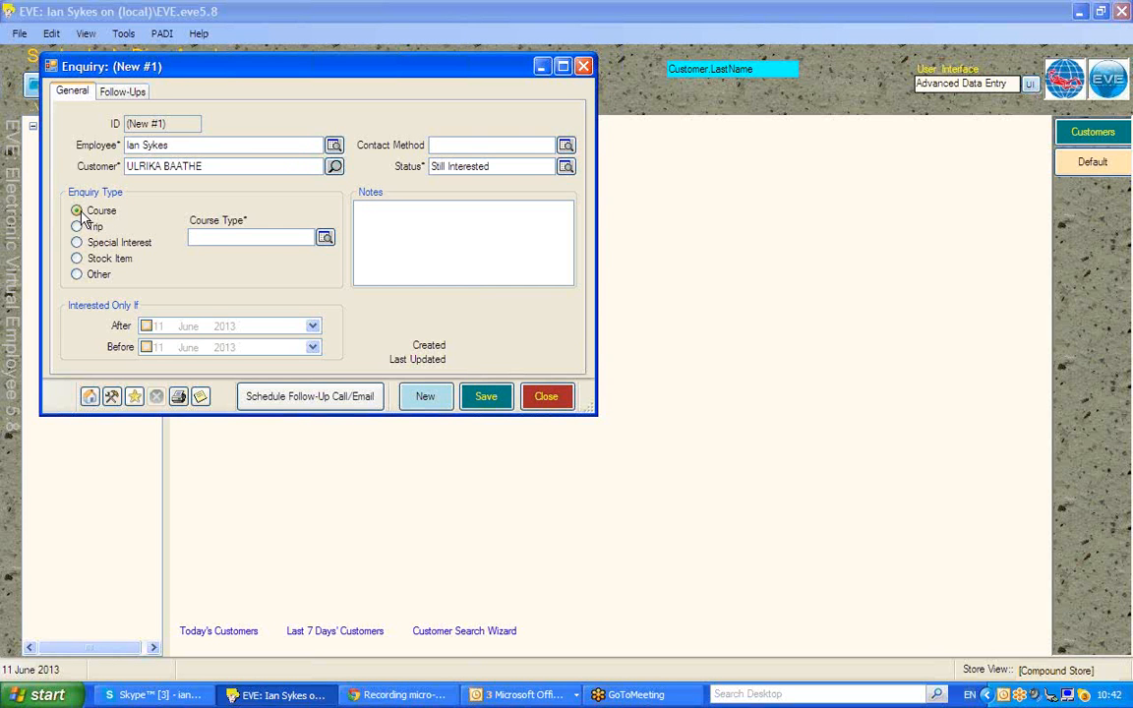
left_click(254, 233)
type("Open Water")
left_click(324, 238)
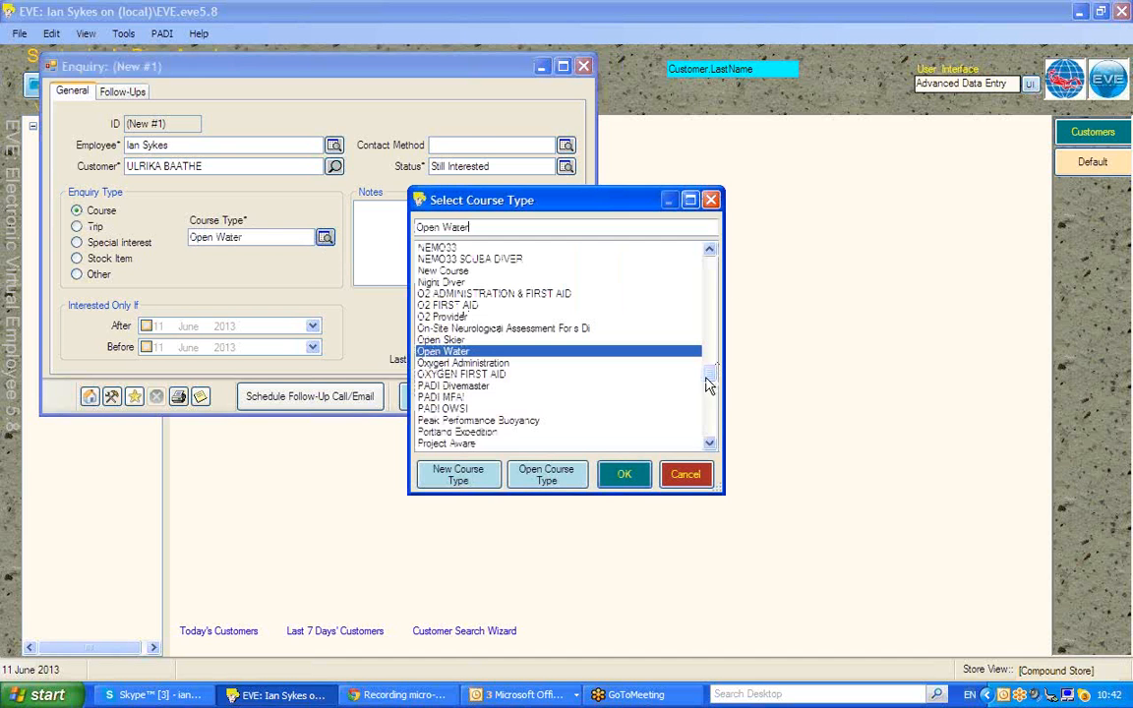
left_click(621, 478)
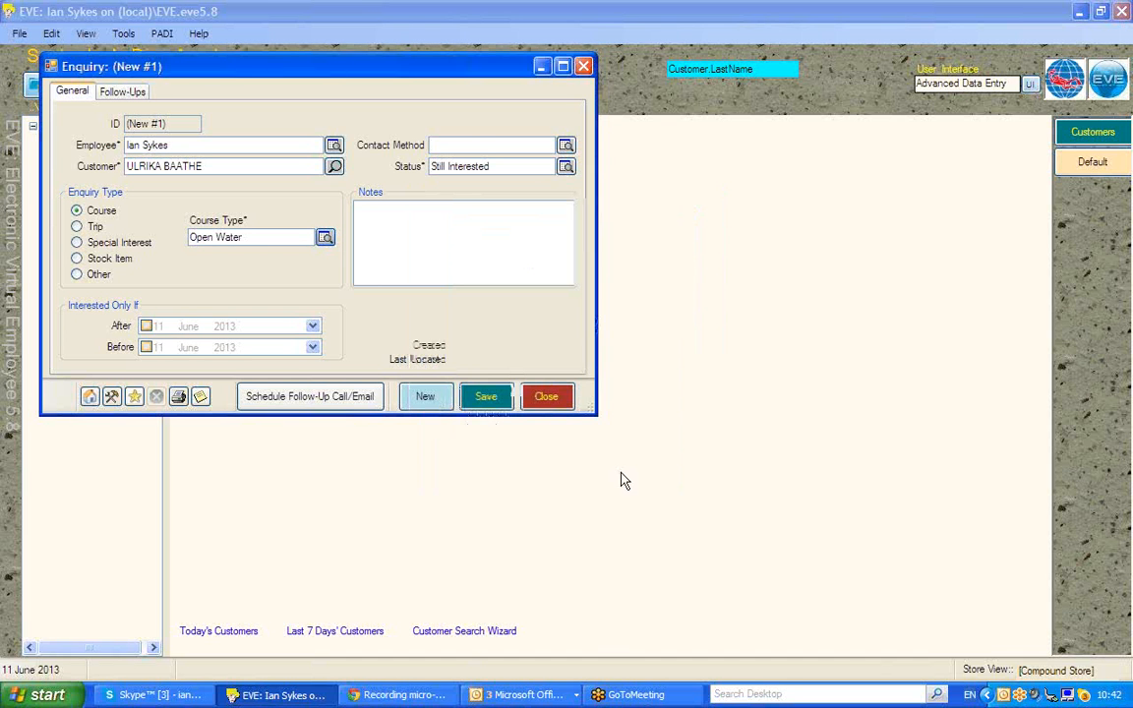
Try a trip enquiry with a destination starting 'Re', then change the type to Stock Item
left_click(76, 228)
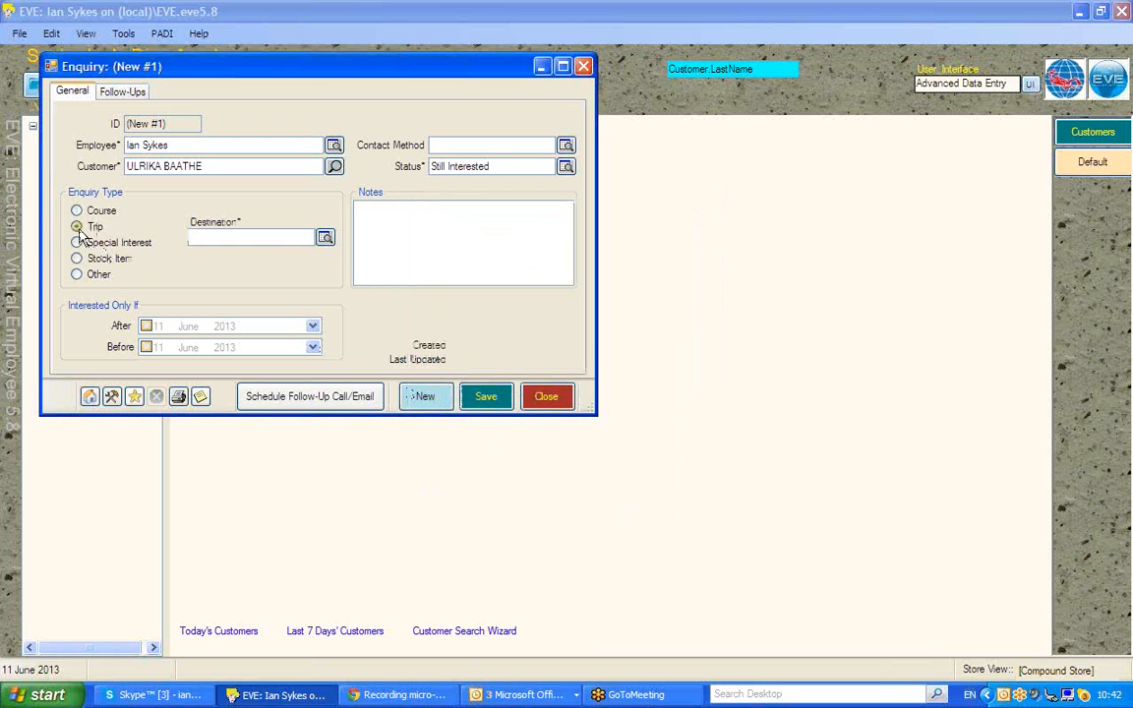
left_click(256, 237)
type("Red Sea")
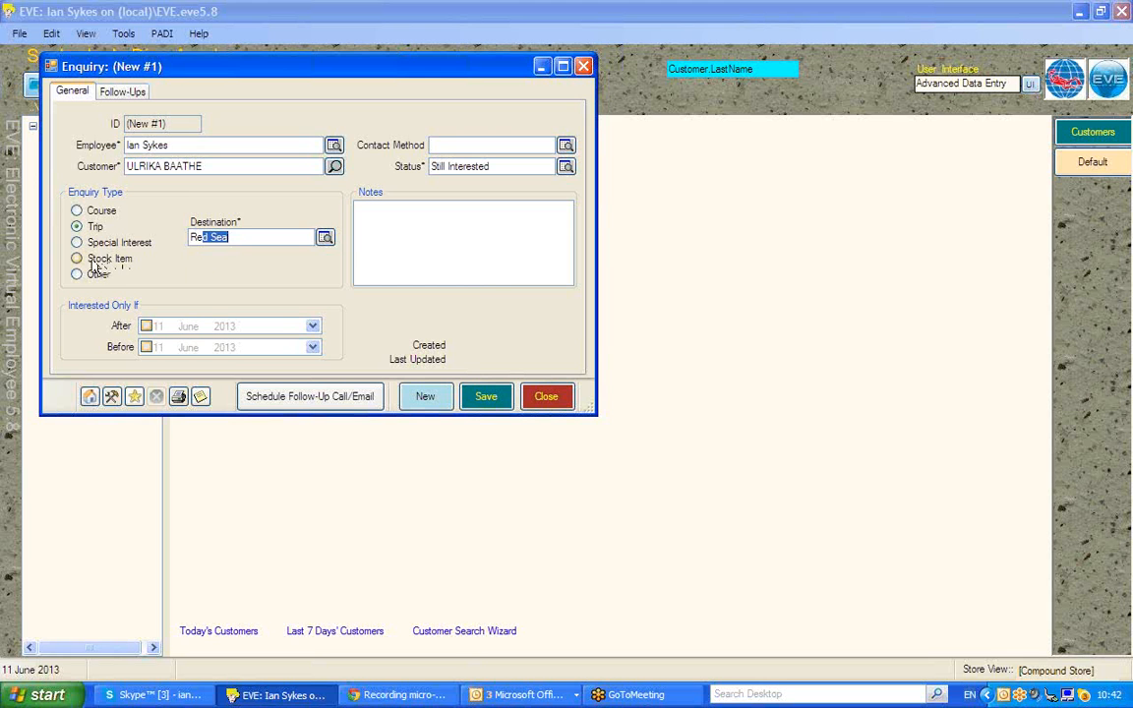
left_click(76, 258)
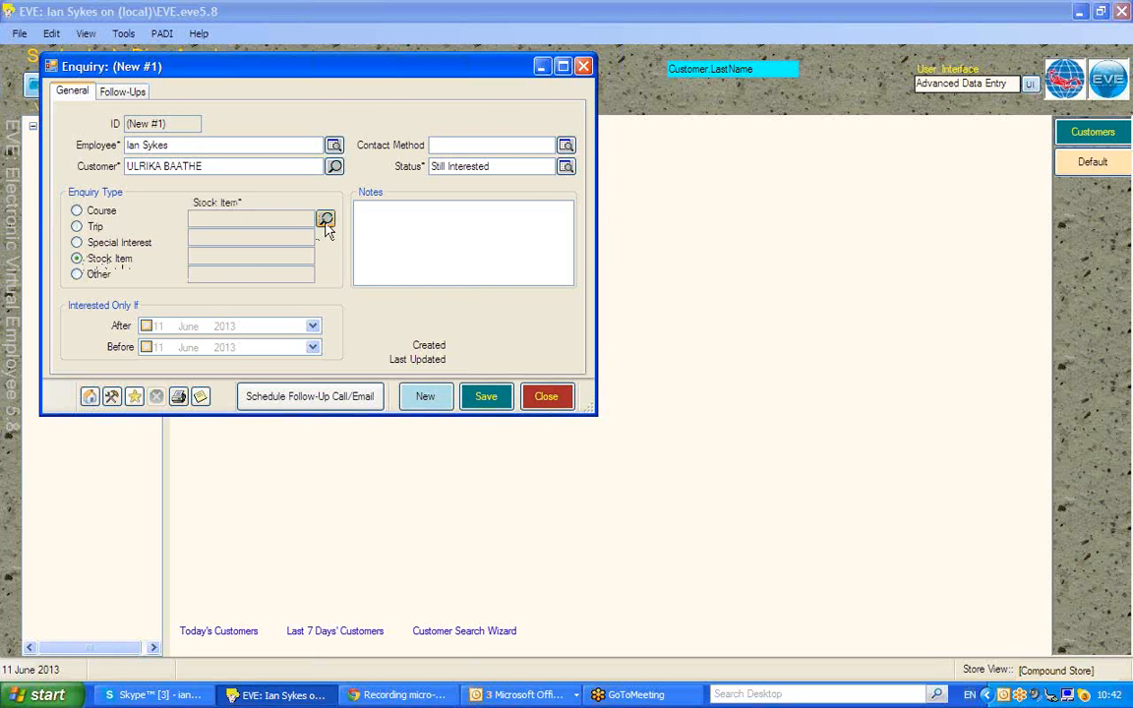
Choose the 2nd stage abyss regulator from a REG stock search, then switch the type to Other
left_click(324, 220)
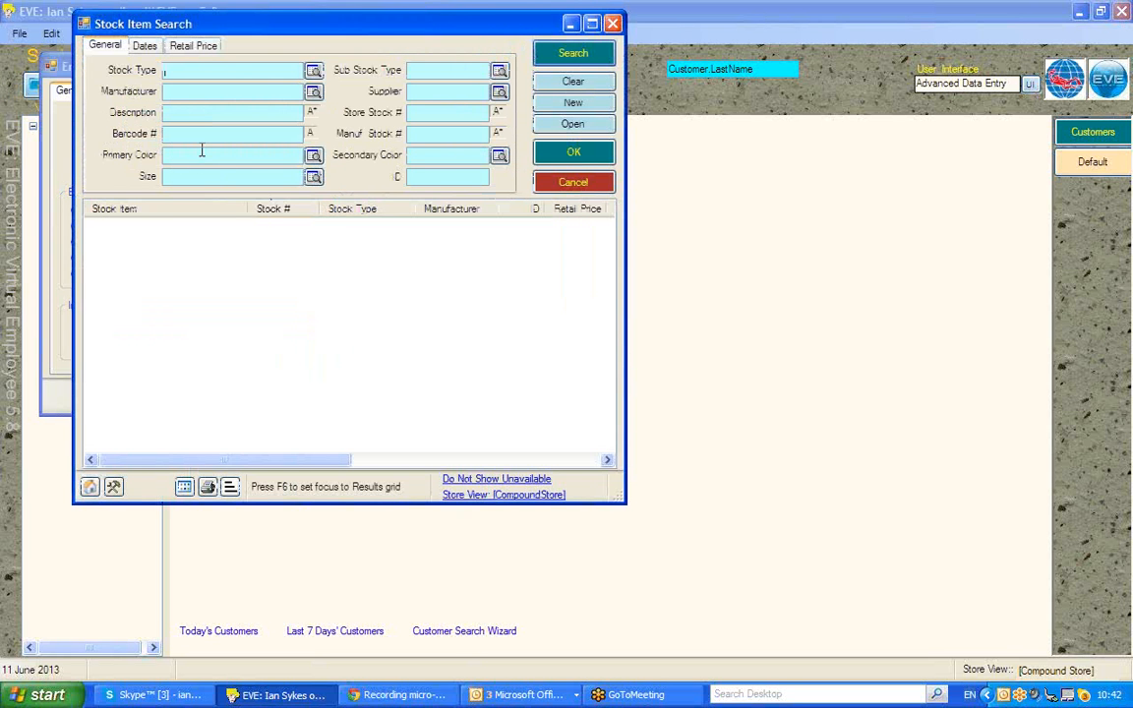
type("REGULATOR")
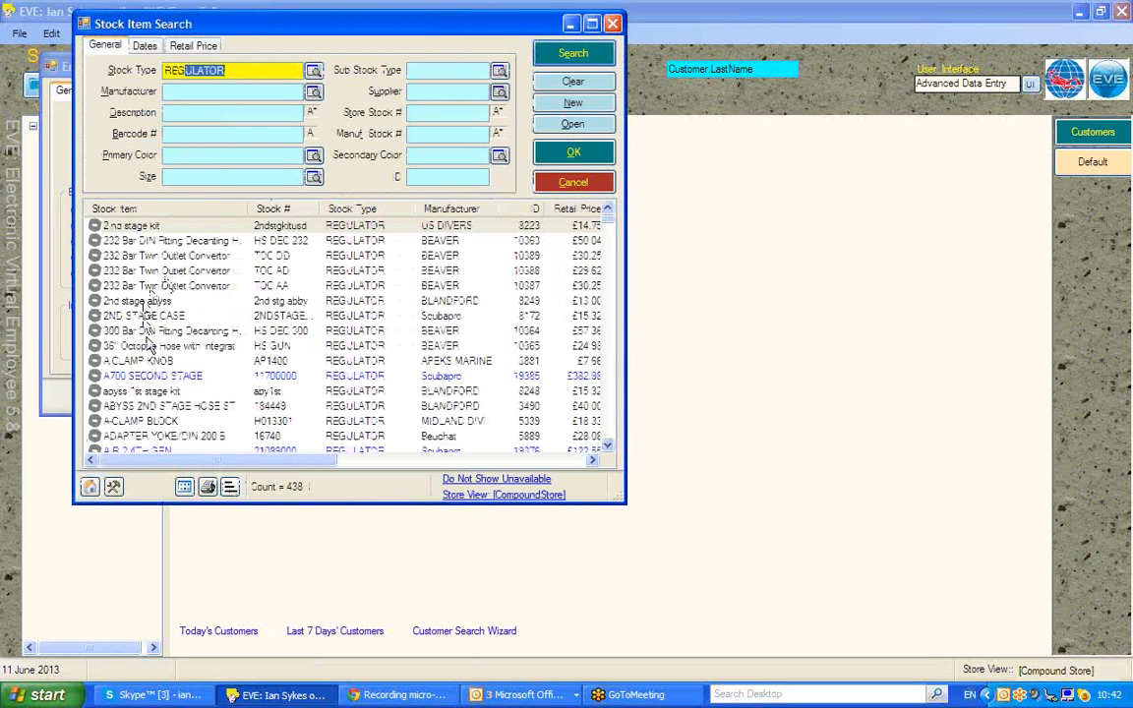
double_click(123, 300)
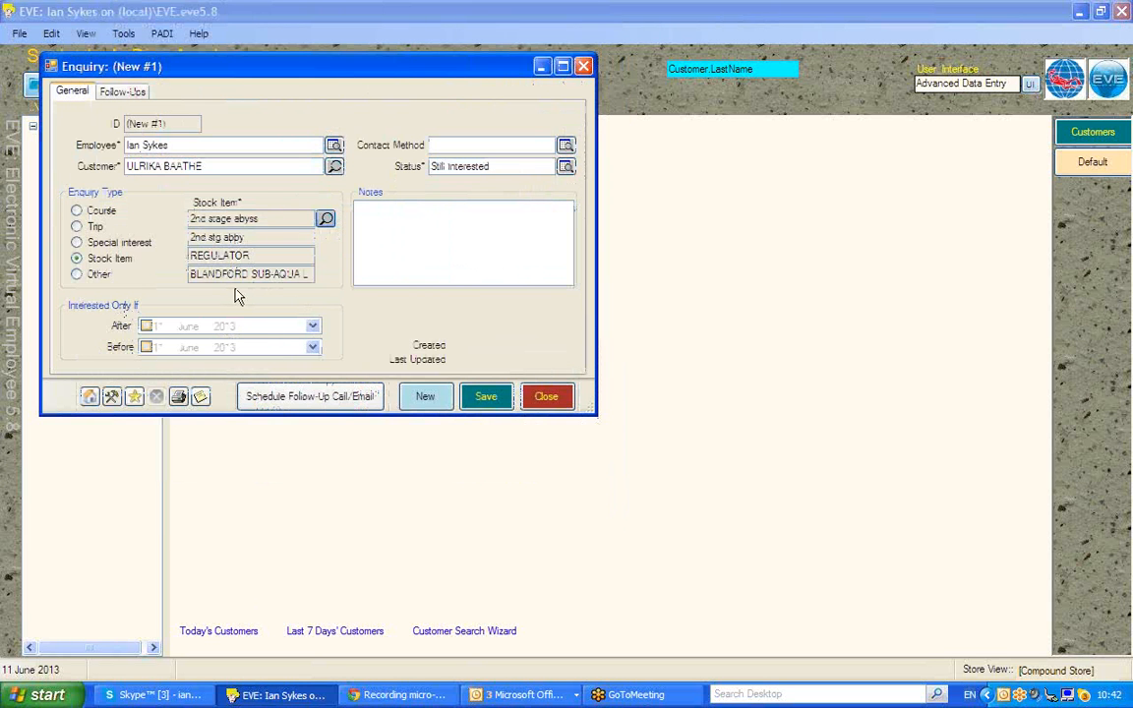
left_click(86, 272)
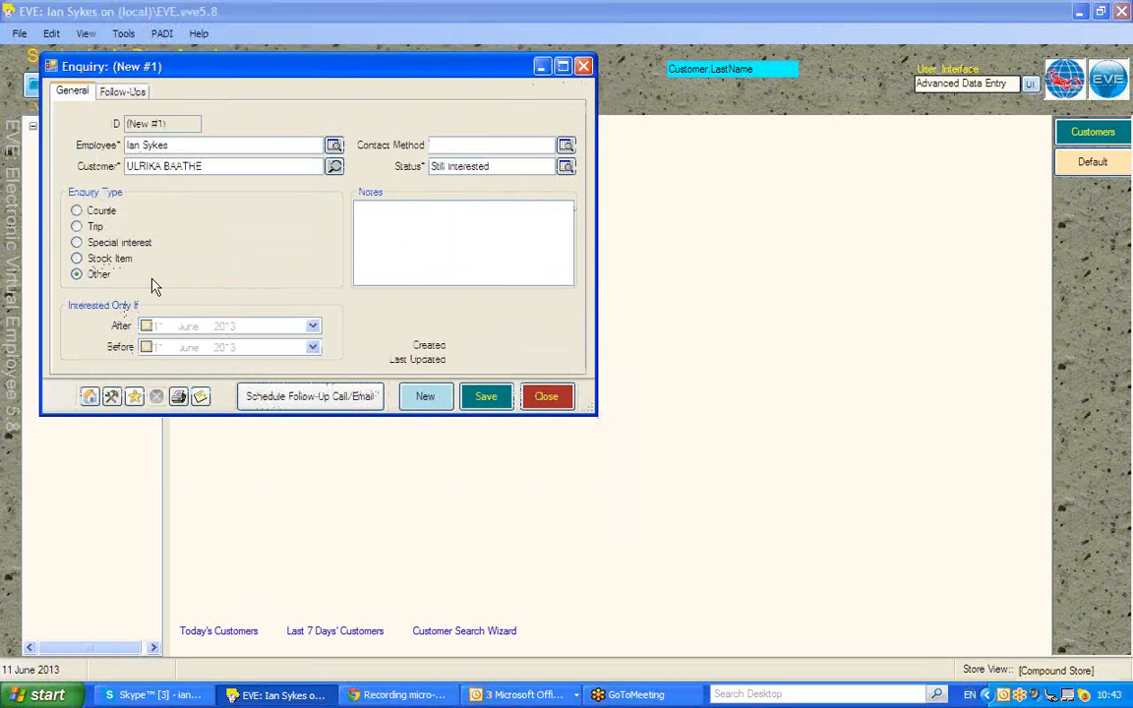
Switch back to a course enquiry and enable the interested-after and interested-before dates
left_click(400, 223)
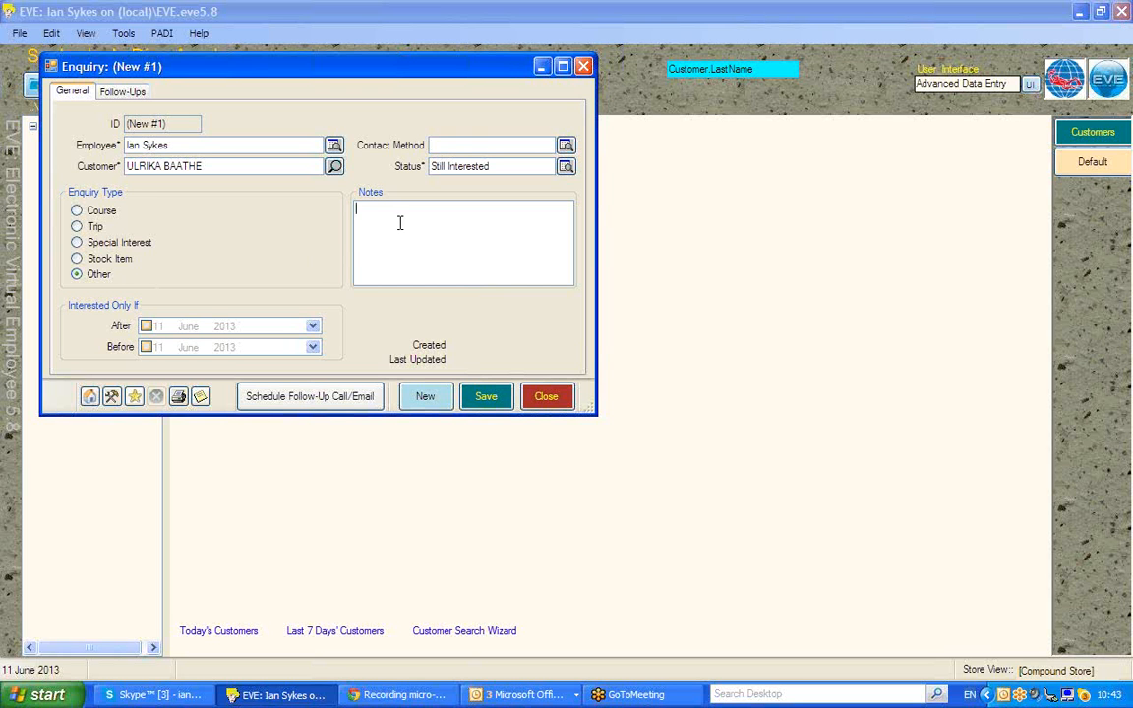
left_click(97, 212)
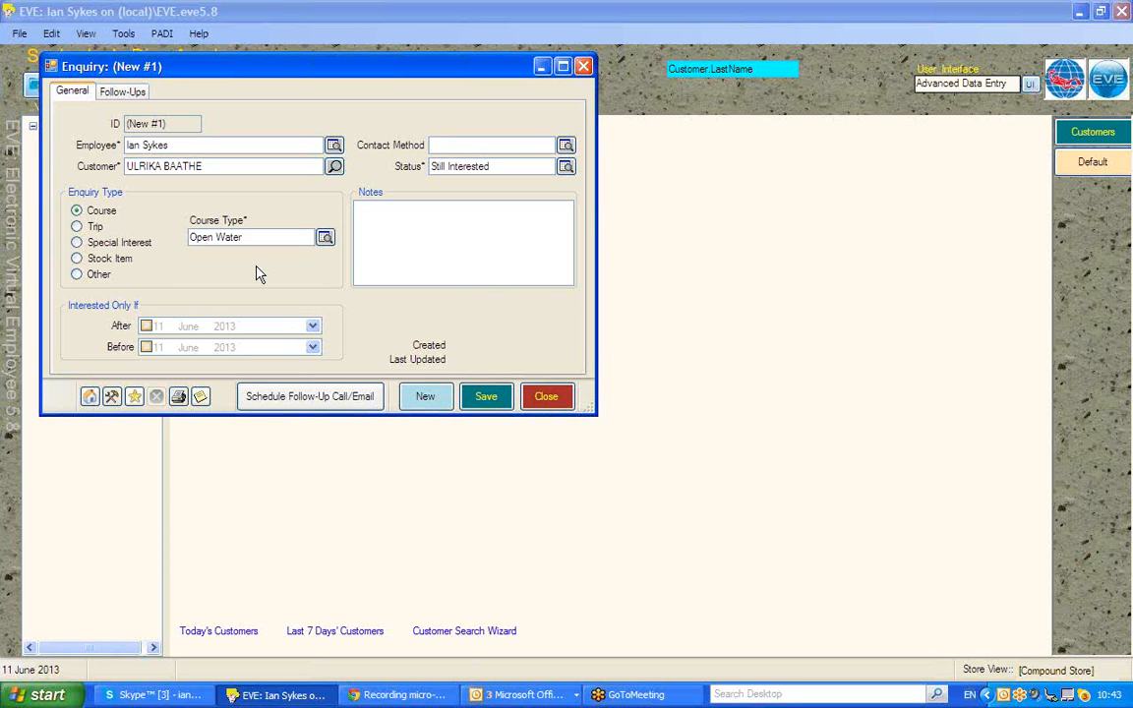
left_click(146, 326)
left_click(146, 347)
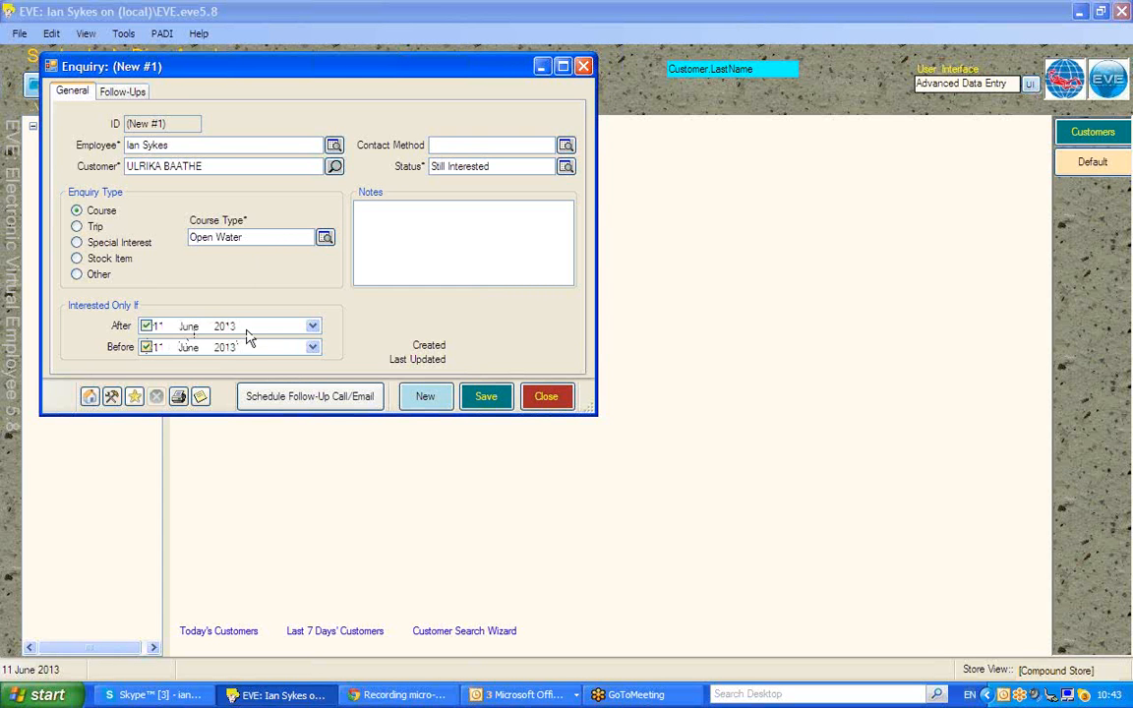
Set the after date to 18 August 2013 and the before date to 11 September 2013
left_click(187, 326)
key("Up")
key("Up")
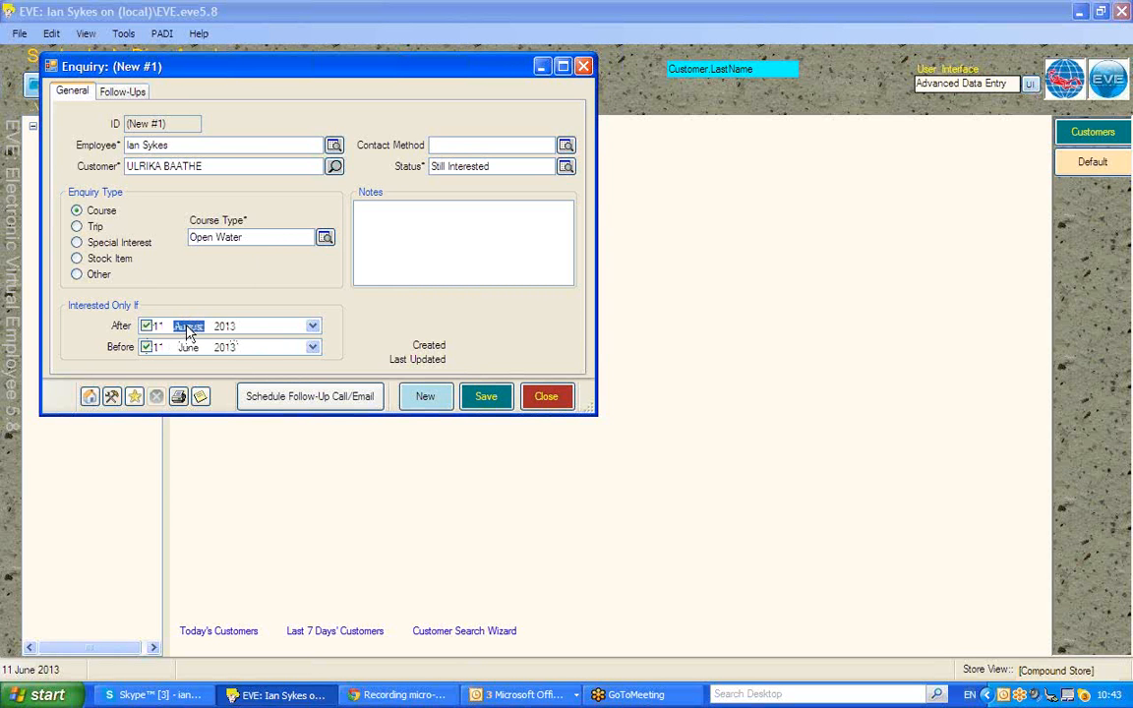
left_click(156, 328)
left_click(157, 348)
left_click(189, 349)
key("Up")
key("Up")
key("Up")
left_click(446, 144)
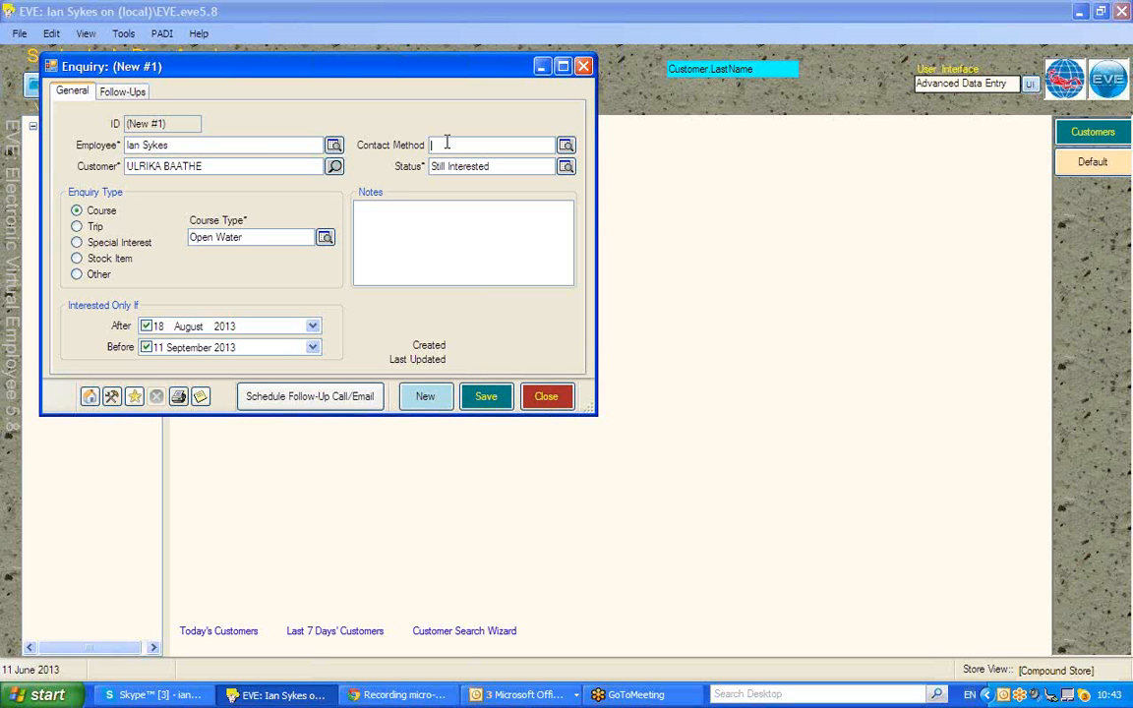
Choose Phone from the Select Contact Method list
left_click(567, 146)
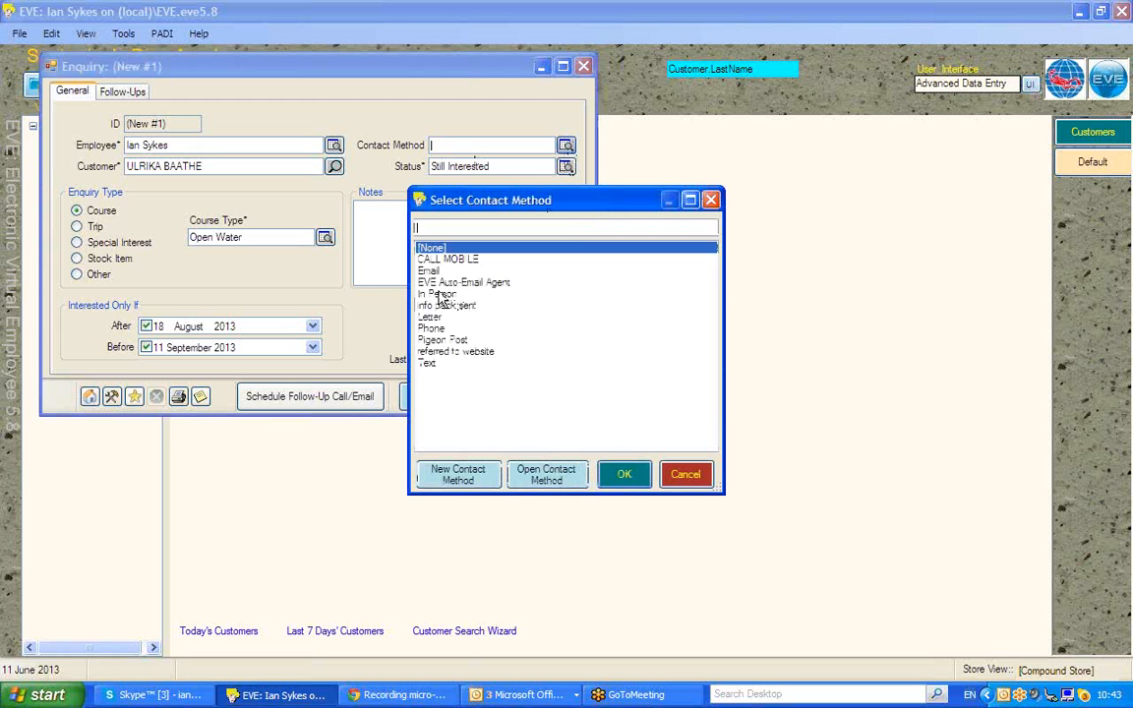
double_click(427, 331)
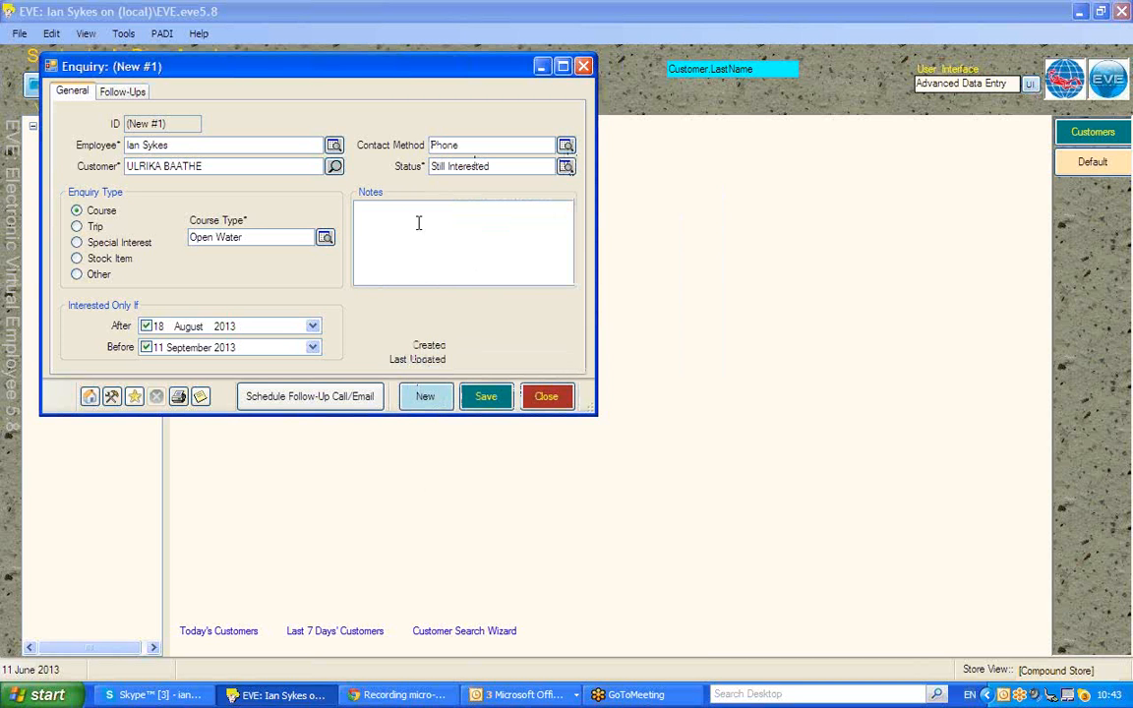
left_click(418, 224)
Replace the employee name by typing the first letters of another staff member
left_click(178, 147)
left_click_drag(169, 145, 97, 147)
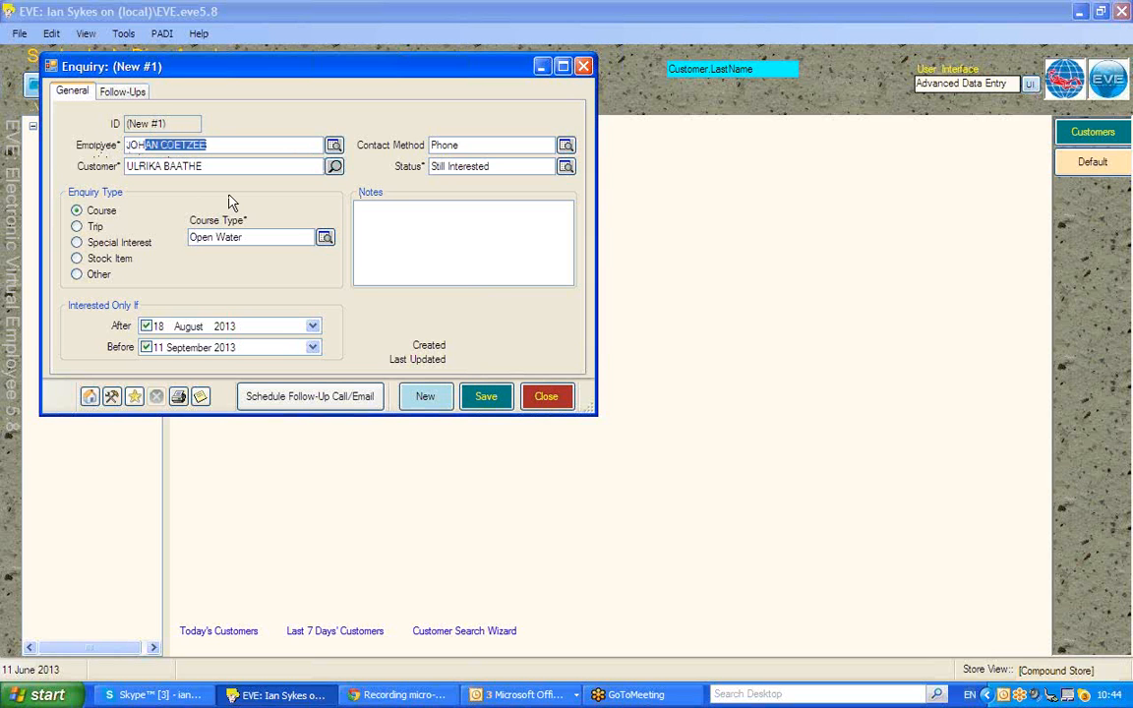
Save the enquiry and start a follow-up call with action Call Back and method Phone
left_click(291, 397)
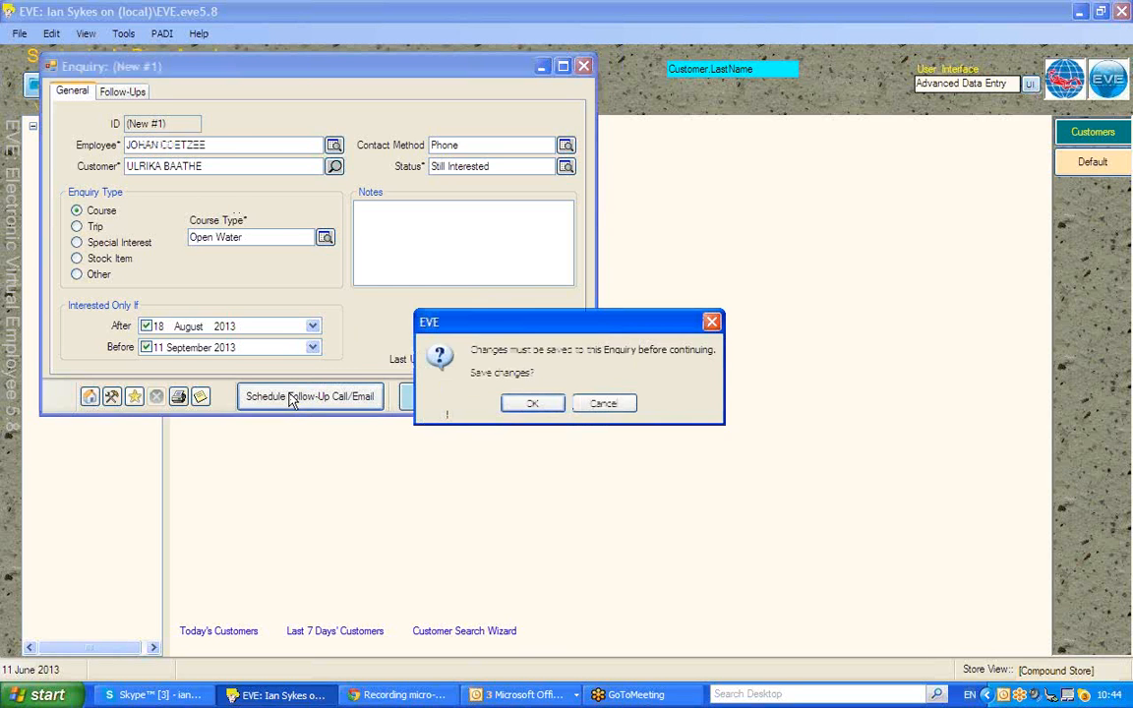
left_click(528, 402)
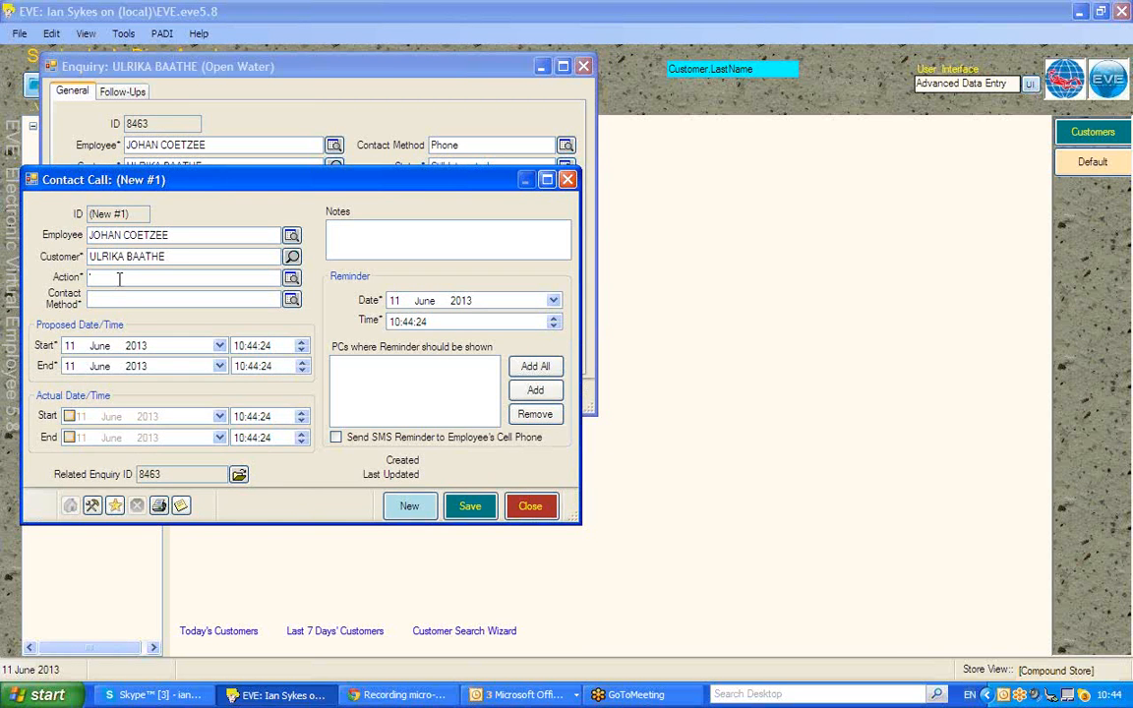
type("Call Back")
key("Tab")
type("P")
Set the call's proposed start and end day to 12, giving 12 June 2013
left_click(69, 347)
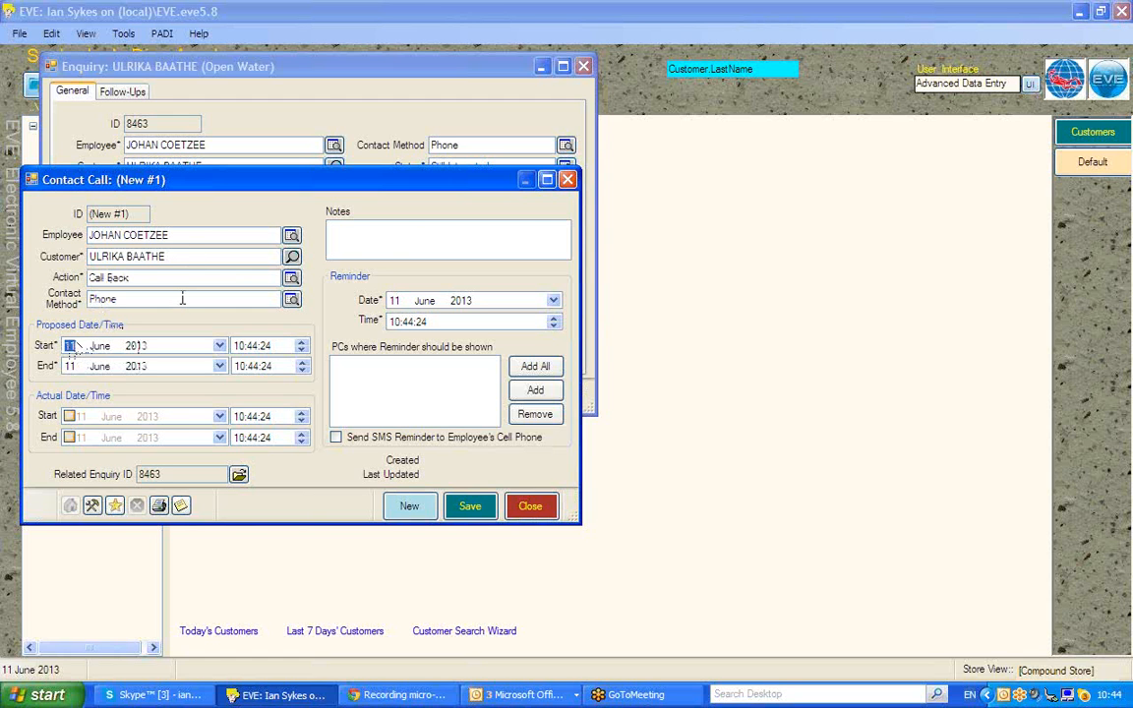
type("12")
left_click(68, 367)
type("12")
Add all PCs as reminder PCs, then save and close the Call Back contact call
left_click(536, 366)
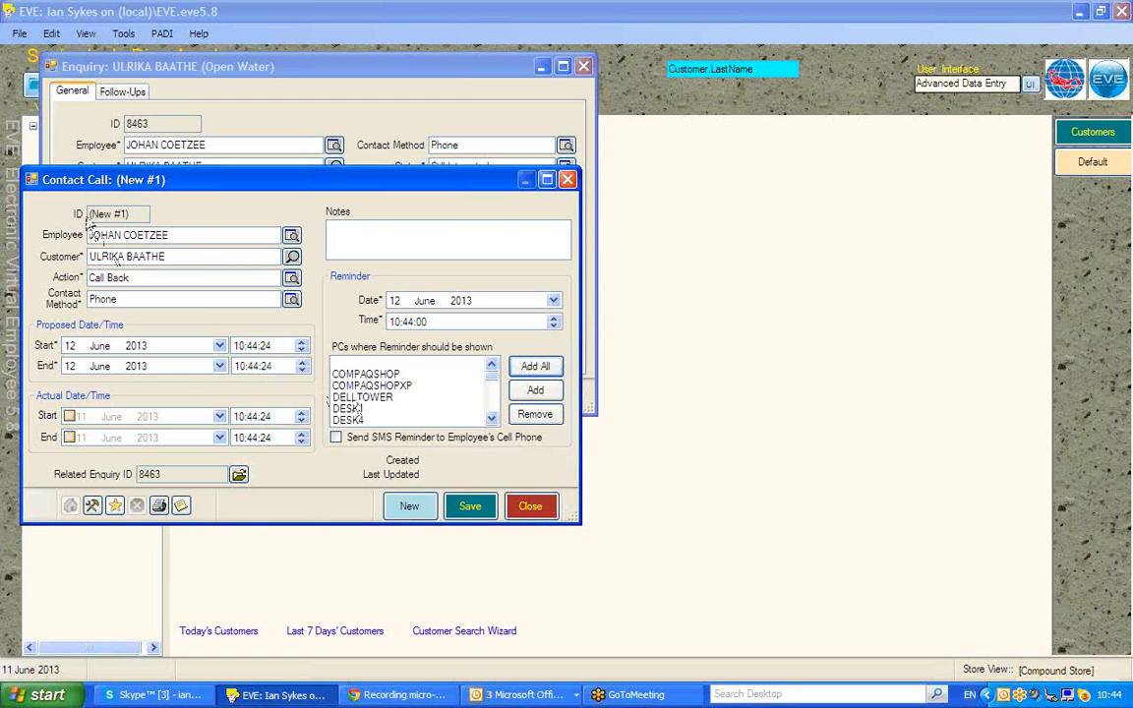
left_click_drag(172, 235, 104, 244)
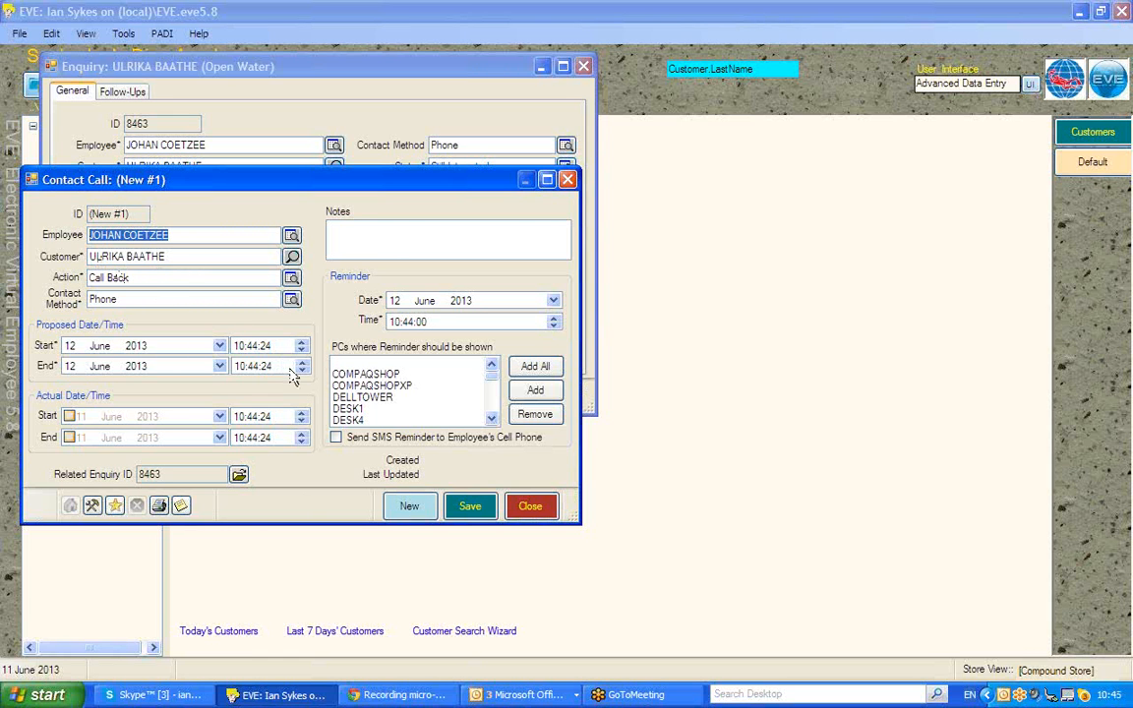
left_click(469, 509)
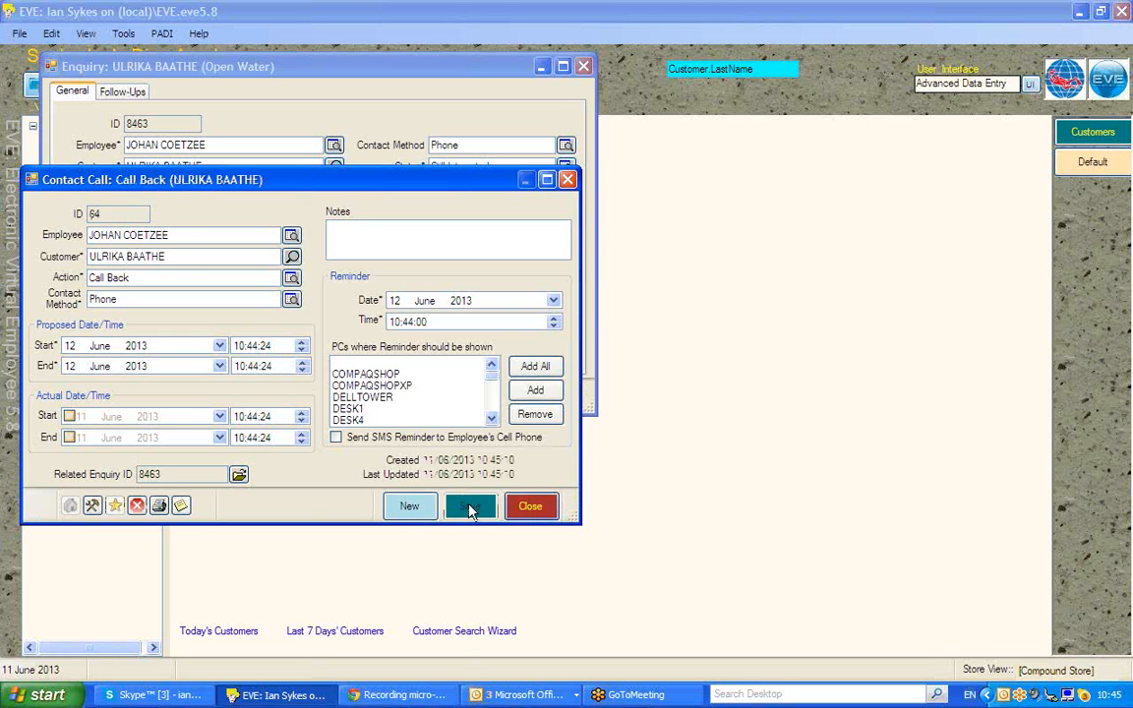
left_click(531, 506)
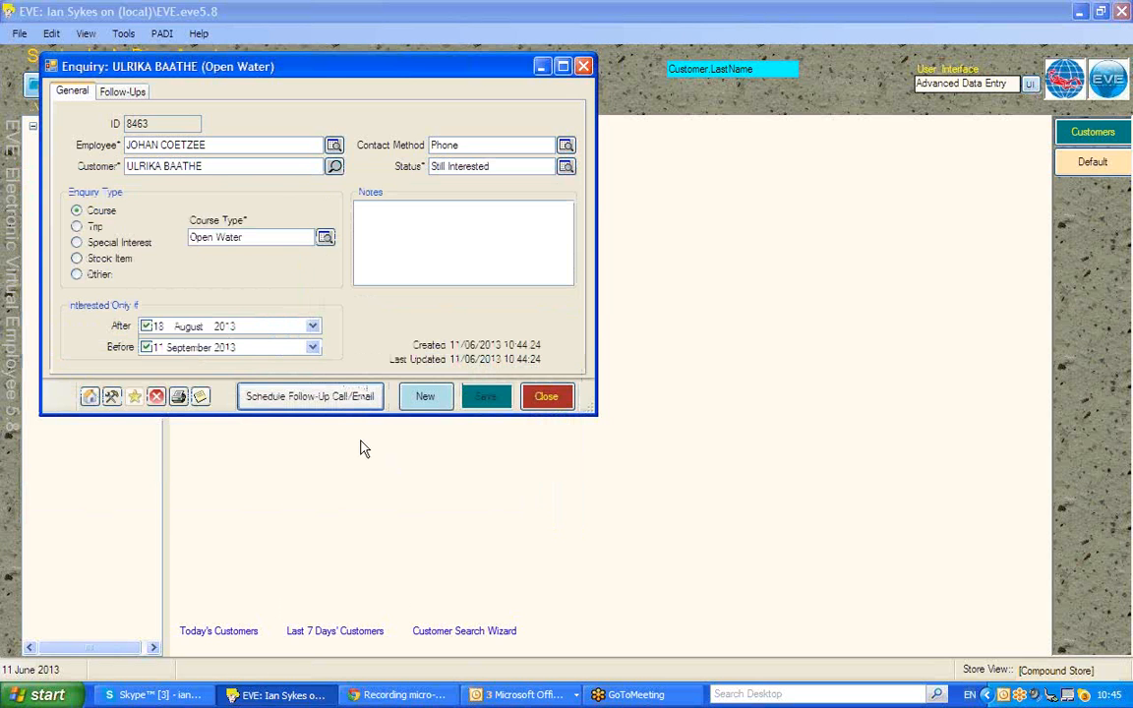
Close the enquiry, search enquiries for Course Enquiry type Open Water, then close the search
left_click(556, 401)
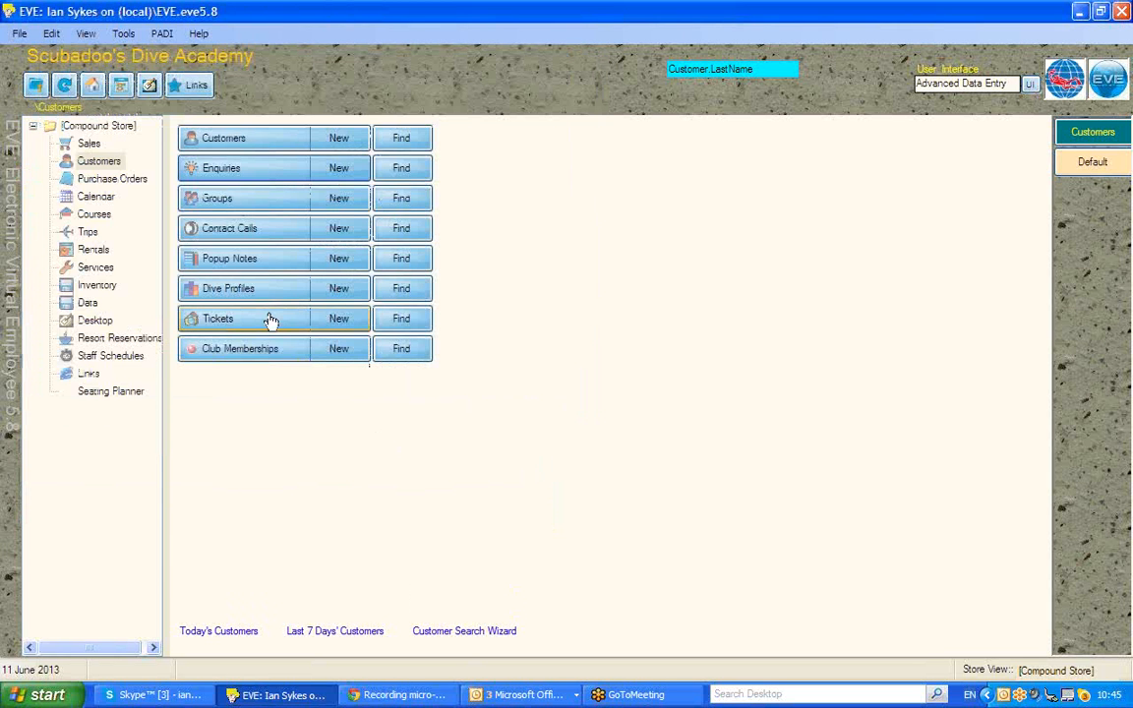
left_click(410, 170)
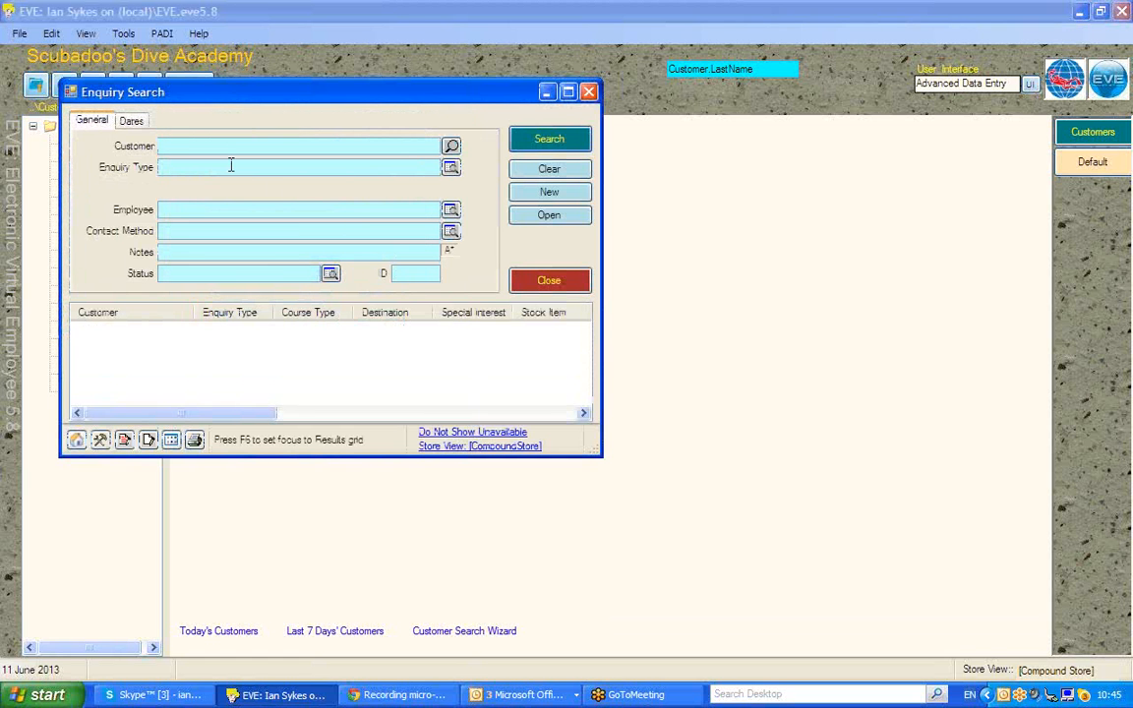
left_click(175, 167)
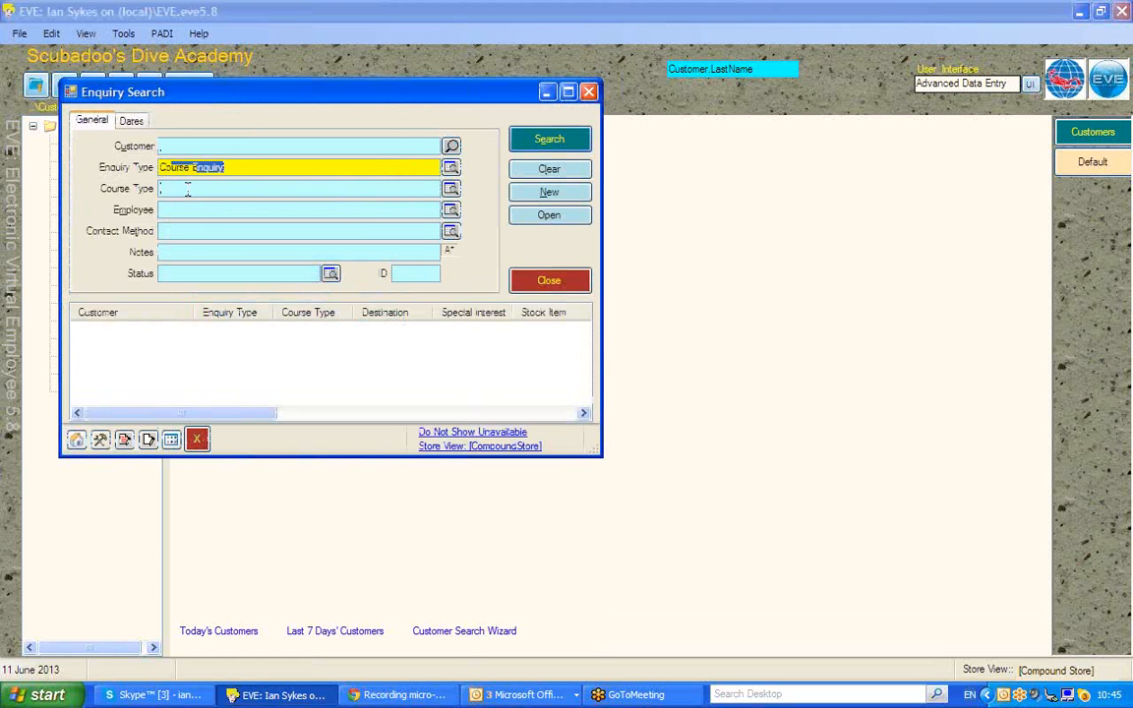
left_click(187, 189)
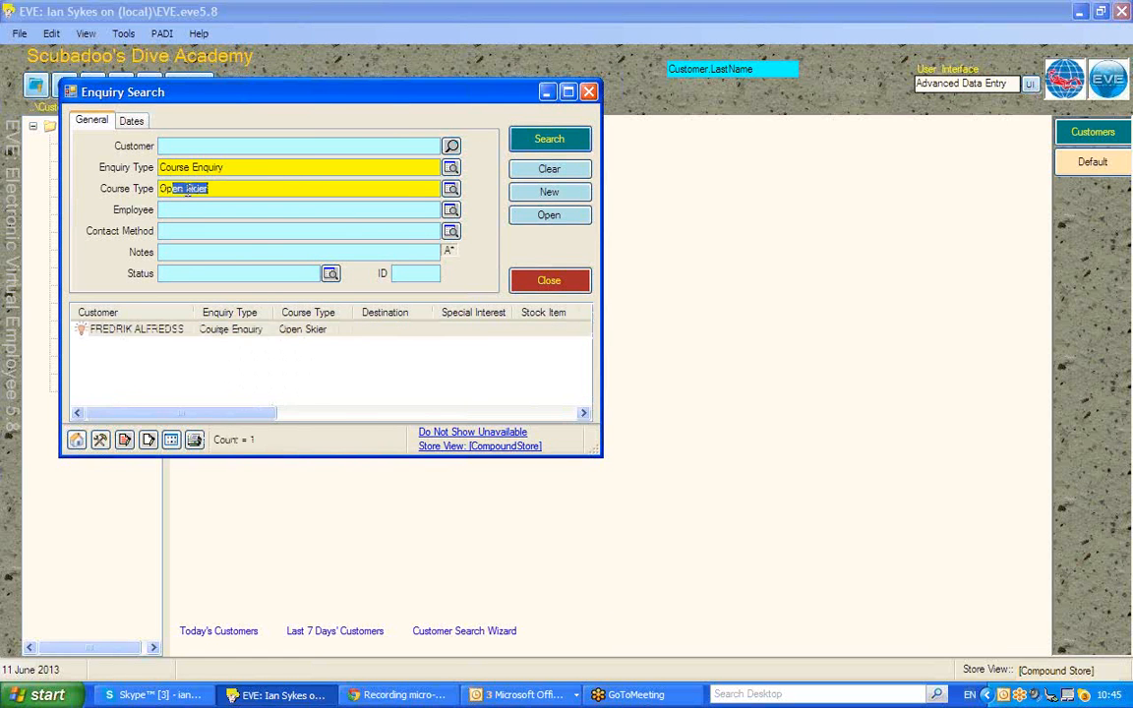
key("Down")
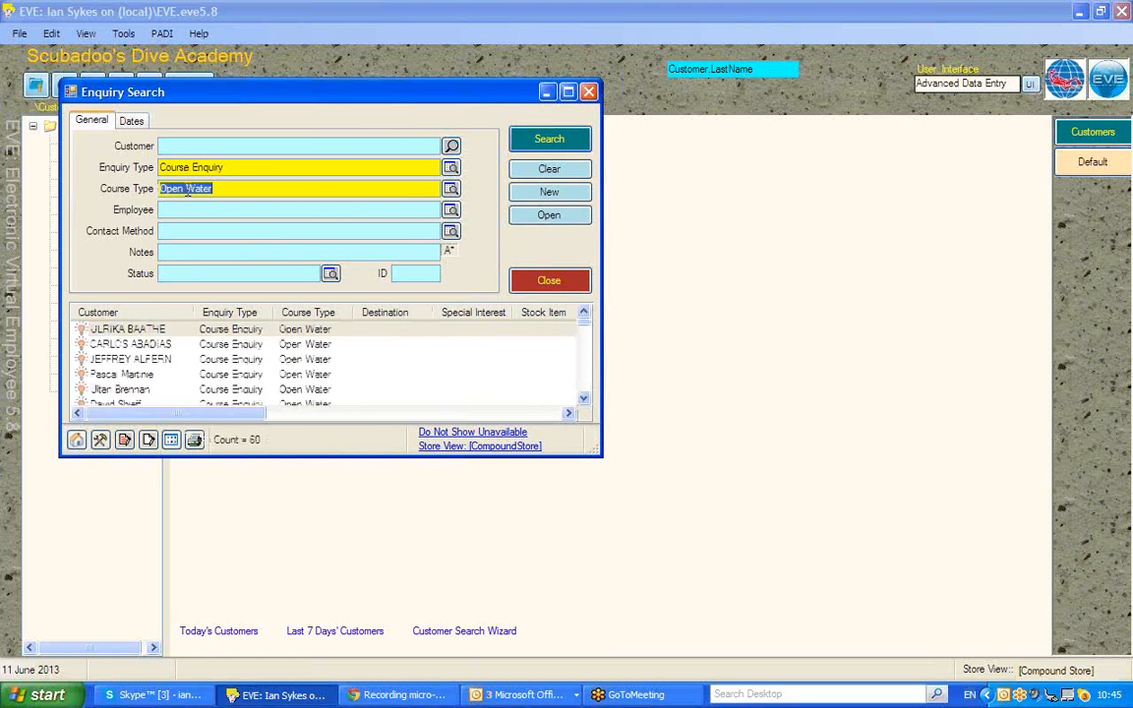
left_click(157, 333)
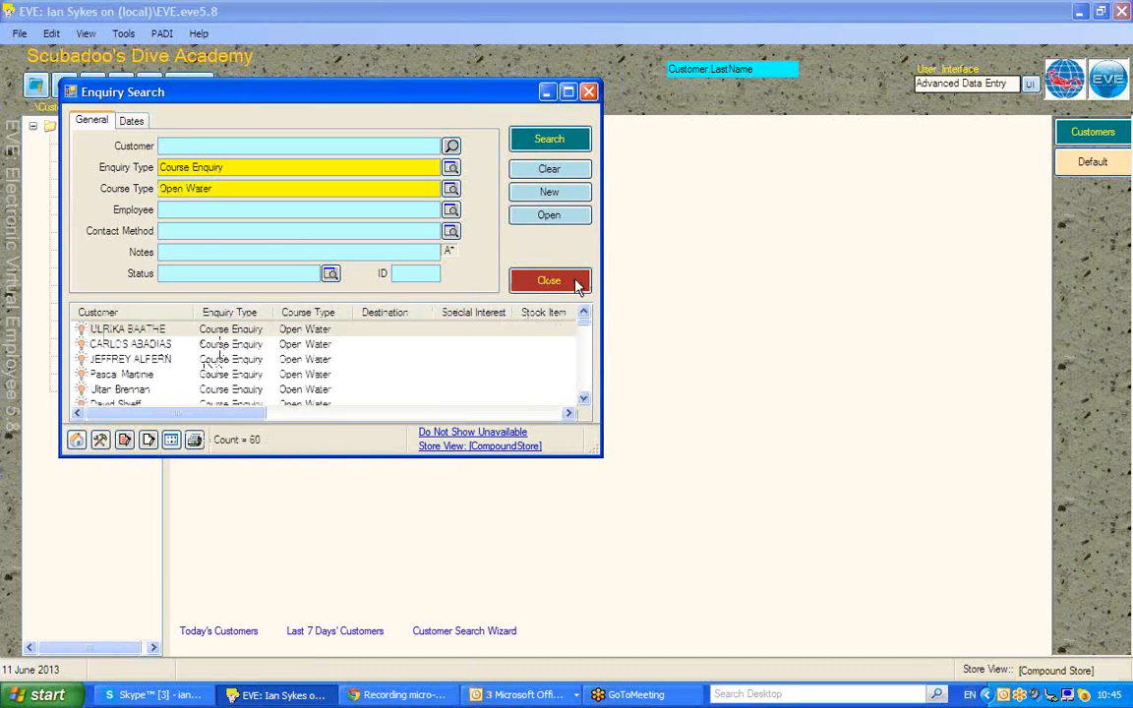
left_click(574, 280)
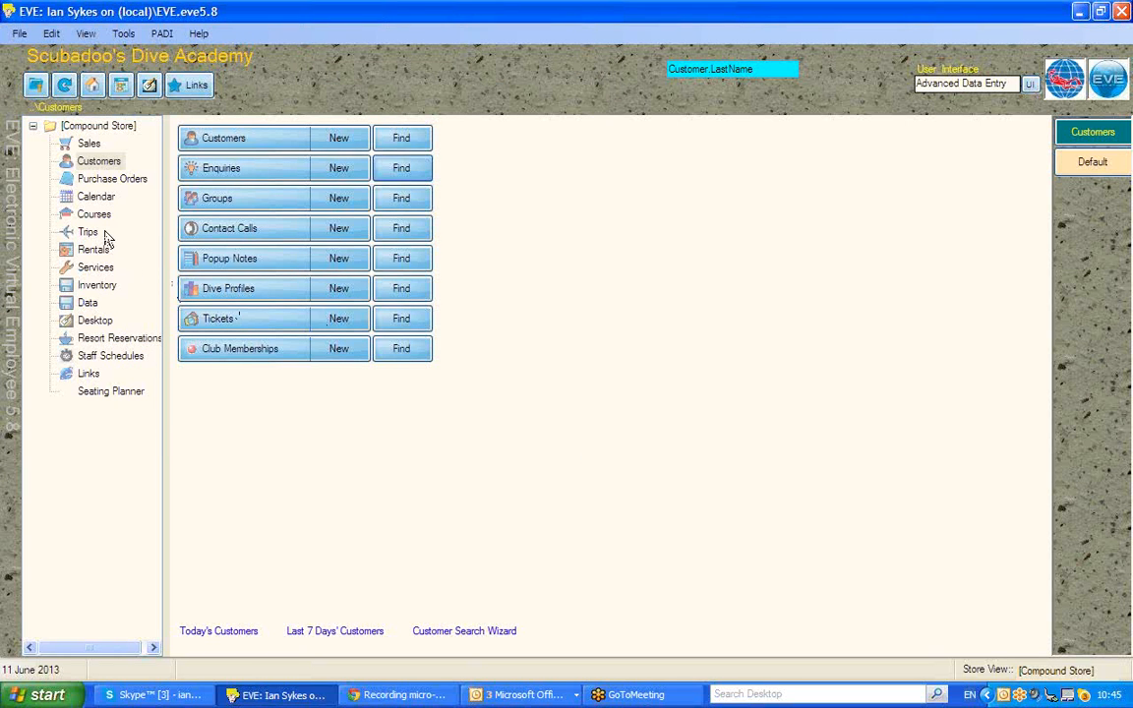
In the Customer Search Wizard, set the enquiry interest dates from 11 June to 11 November 2013
left_click(462, 632)
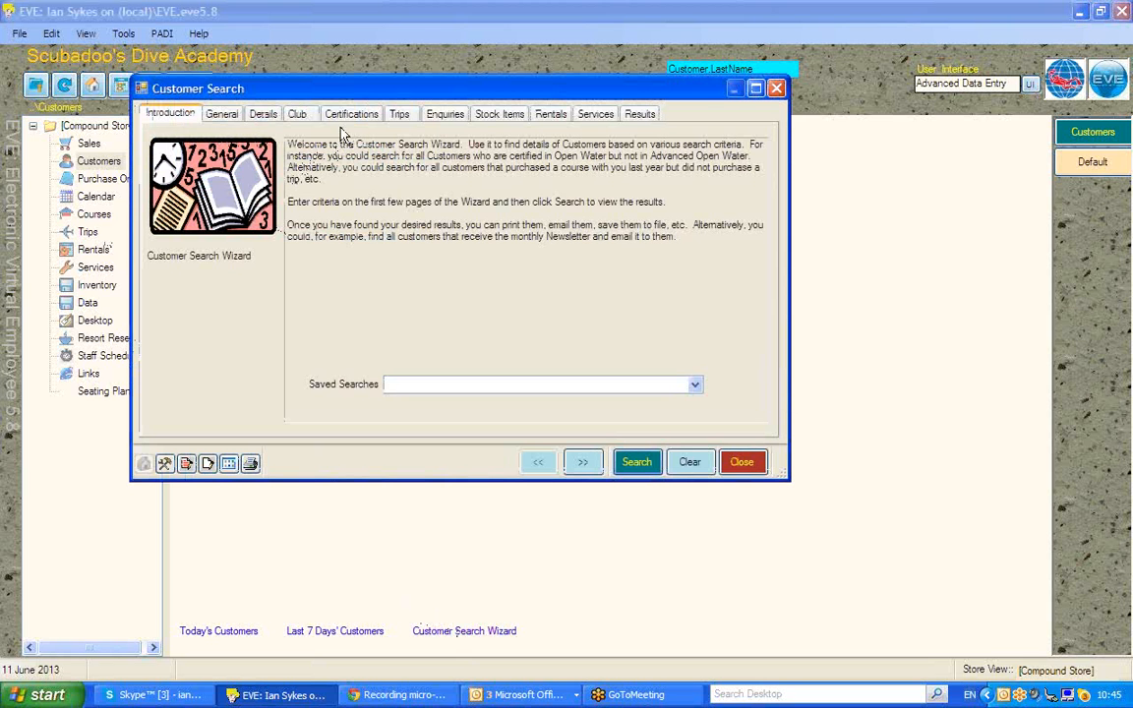
left_click(444, 115)
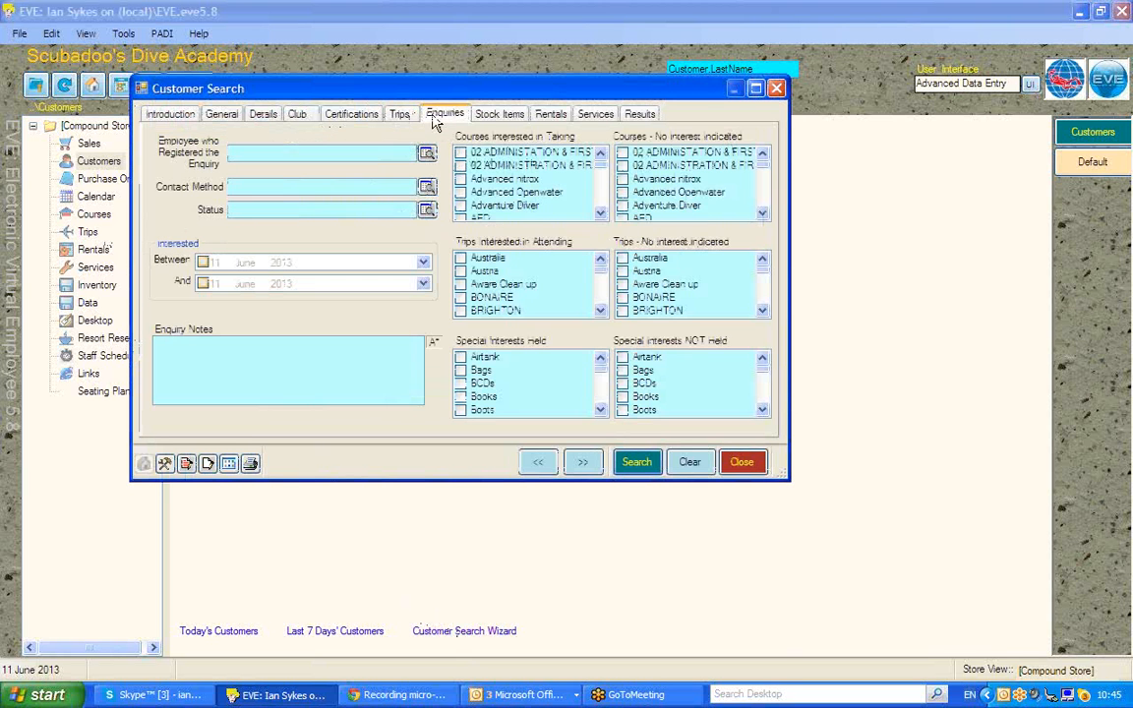
left_click(202, 262)
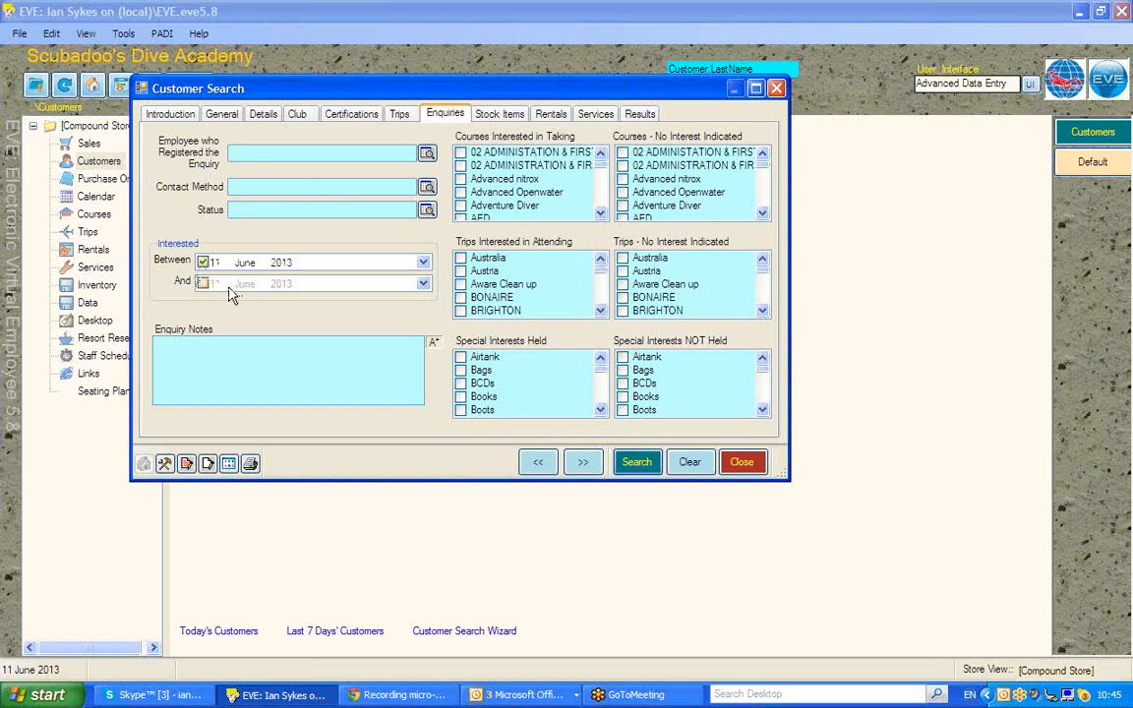
left_click(202, 284)
left_click(281, 283)
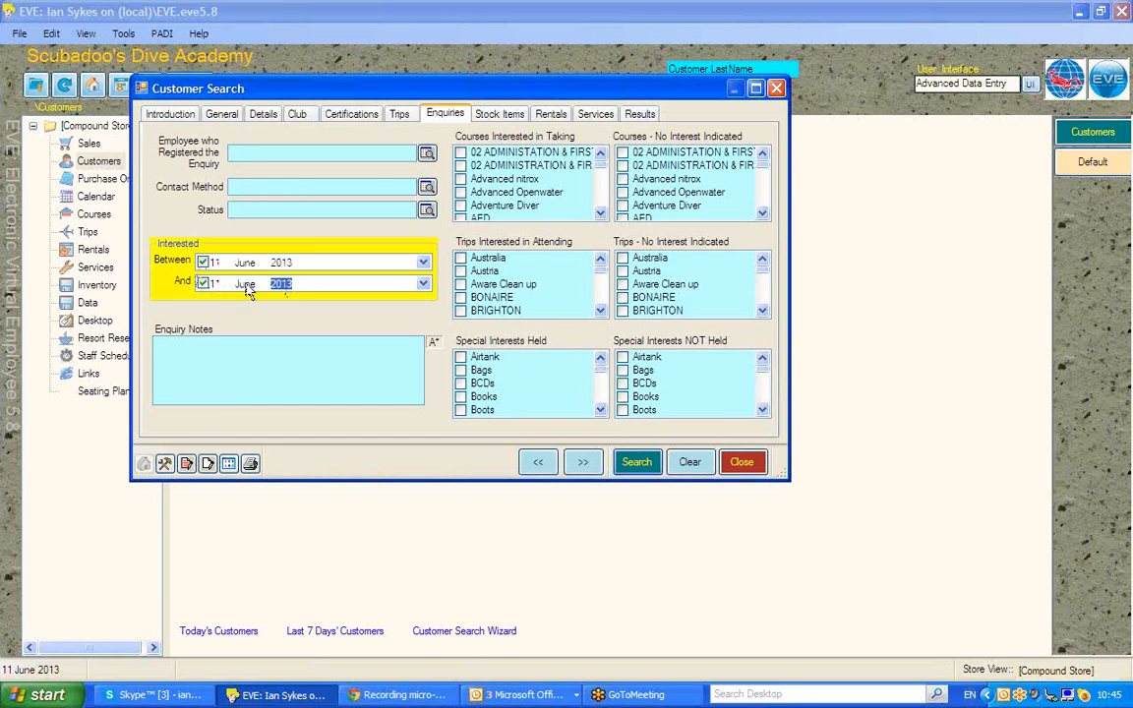
left_click(245, 284)
key("Up")
key("Up")
key("Up")
key("Up")
key("Up")
Tick Open Water as the course of interest and run the search, returning 59 customers
scroll(551, 197, "down", 5)
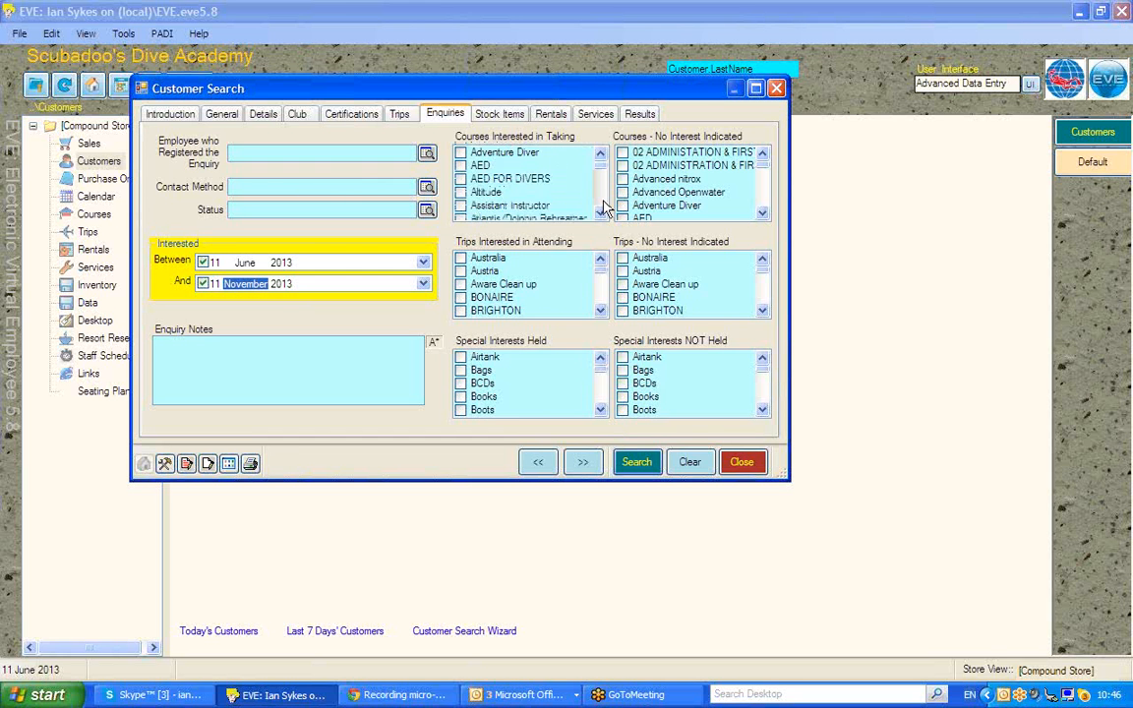
scroll(602, 209, "down", 8)
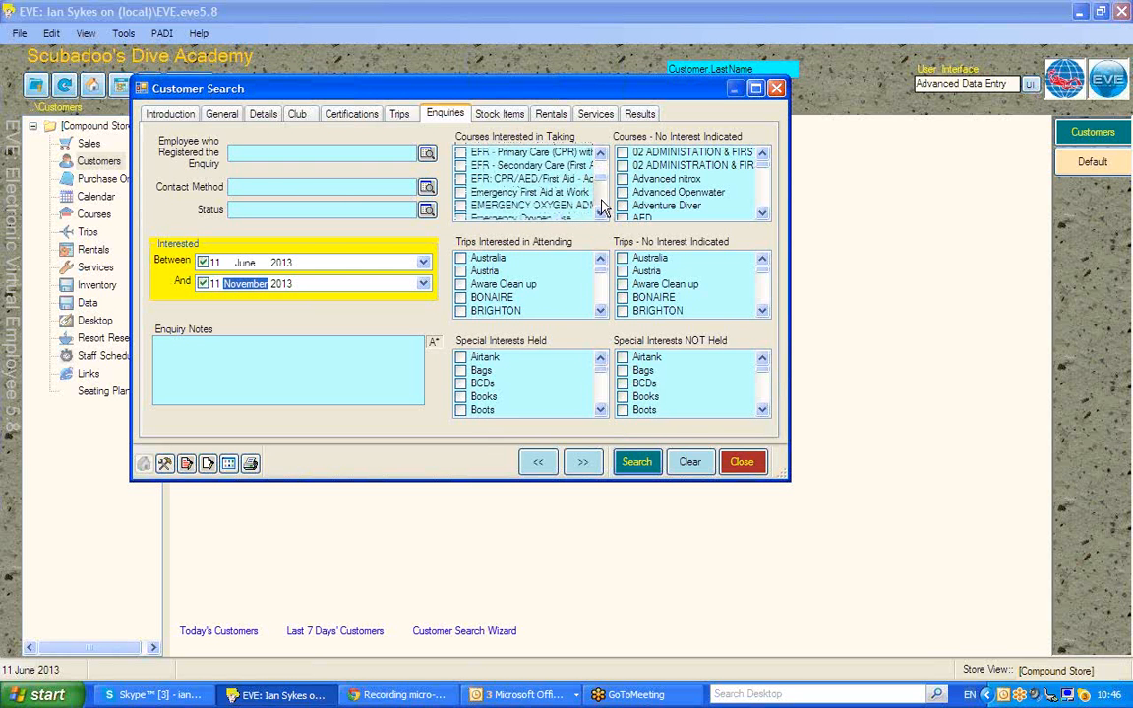
scroll(602, 208, "down", 10)
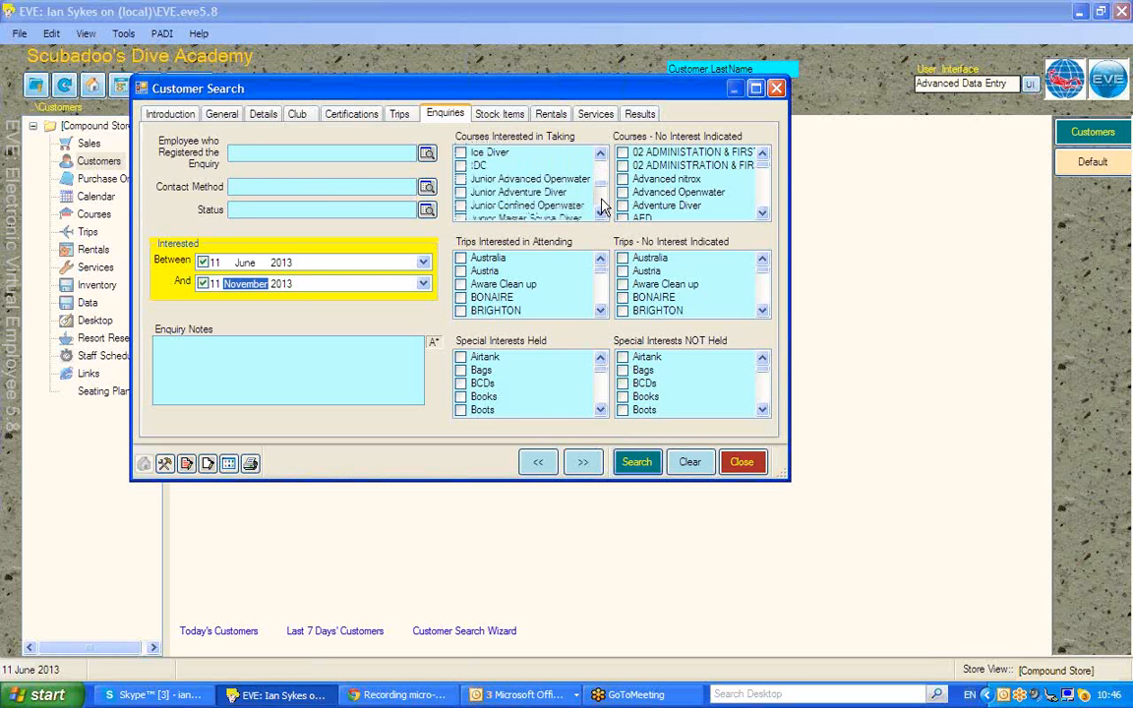
scroll(602, 208, "down", 10)
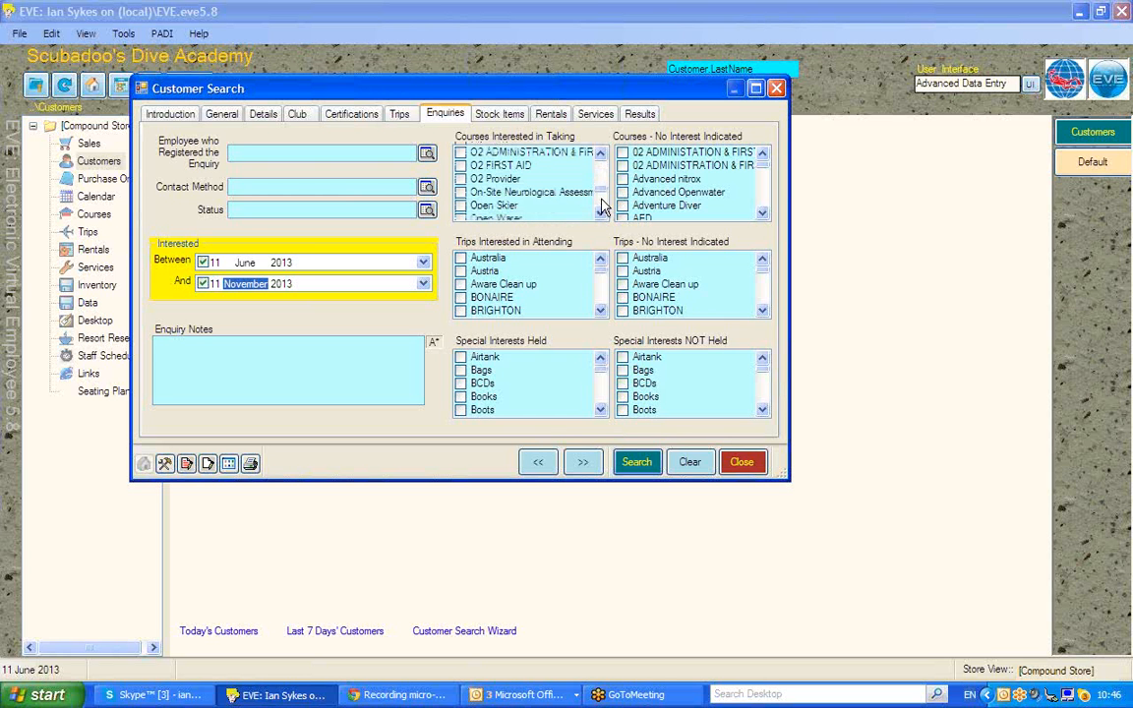
scroll(601, 208, "down", 4)
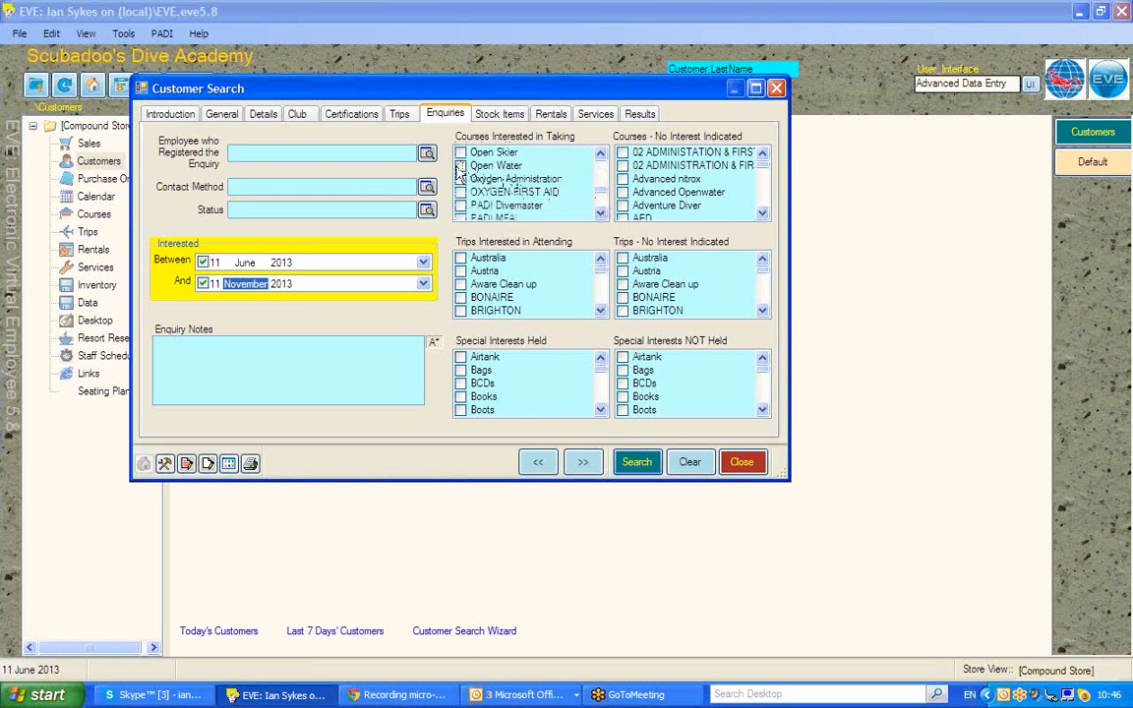
left_click(460, 166)
left_click(636, 462)
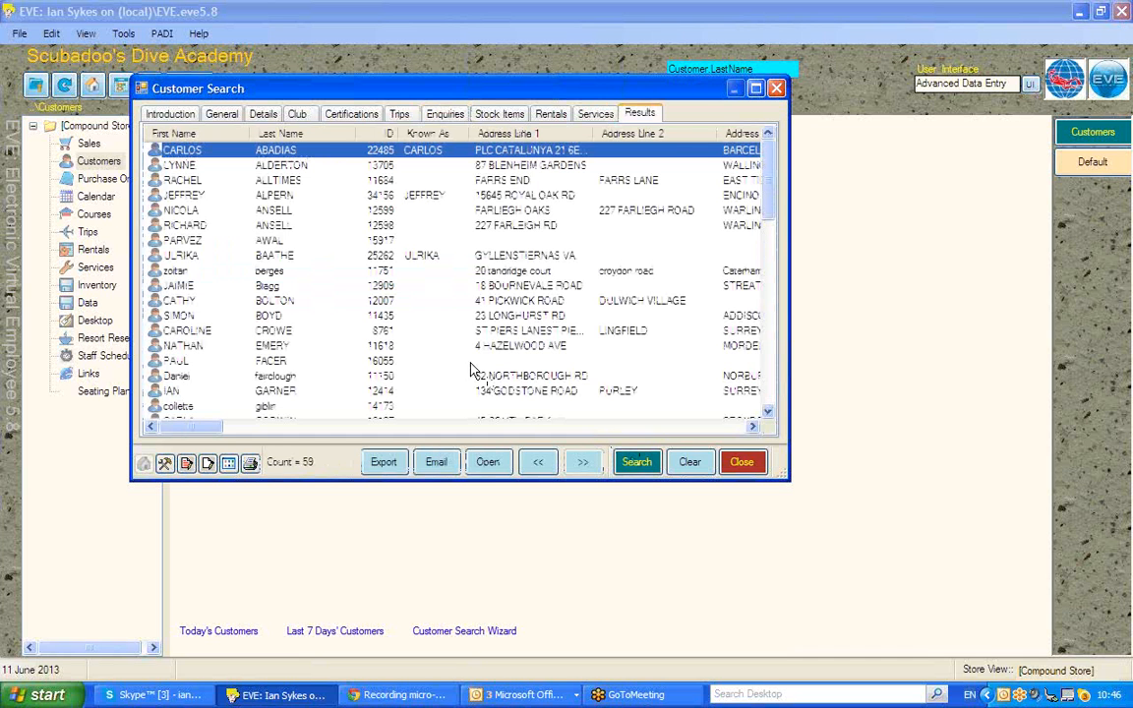
Select the new enquirer's row in the results, then close the Customer Search window
left_click(205, 257)
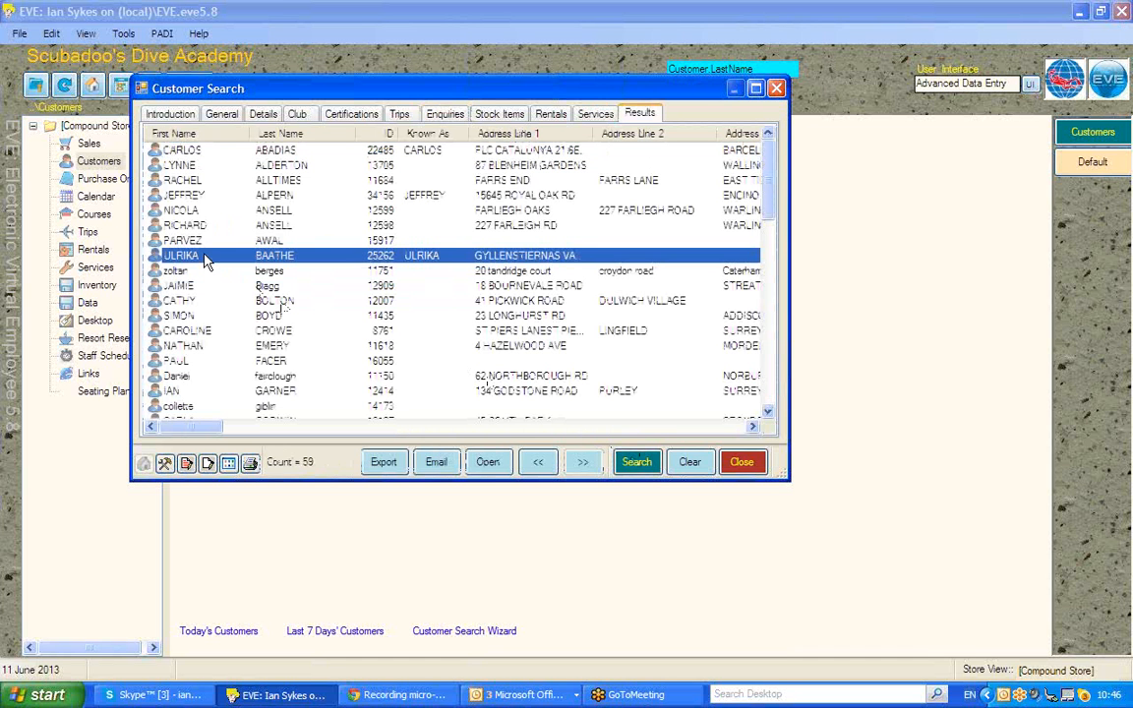
left_click(741, 462)
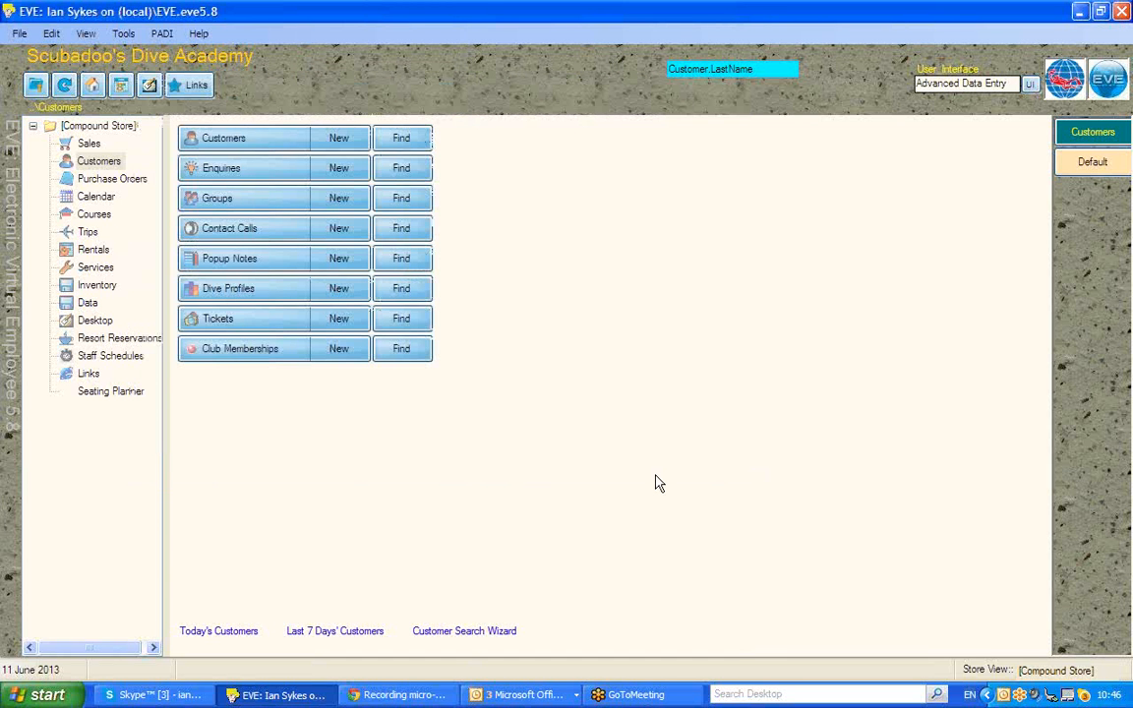